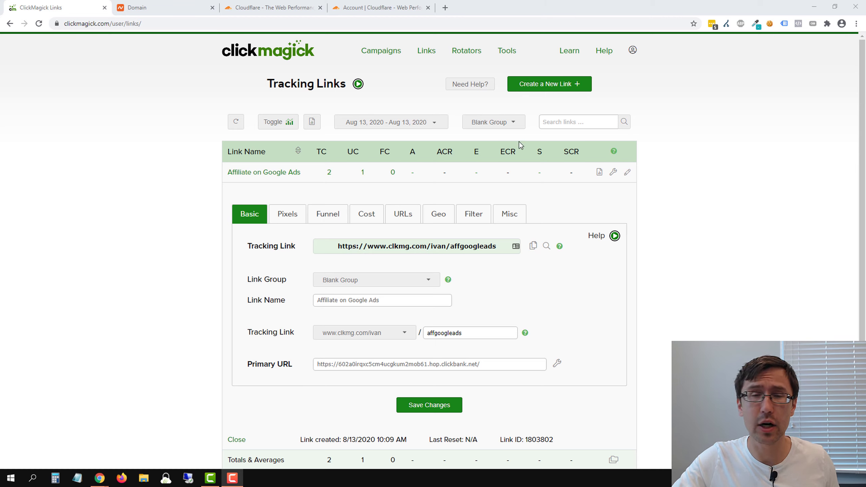
# Inspect the clkmg.com domain used in the ClickMagick tracking link
pyautogui.click(341, 339)
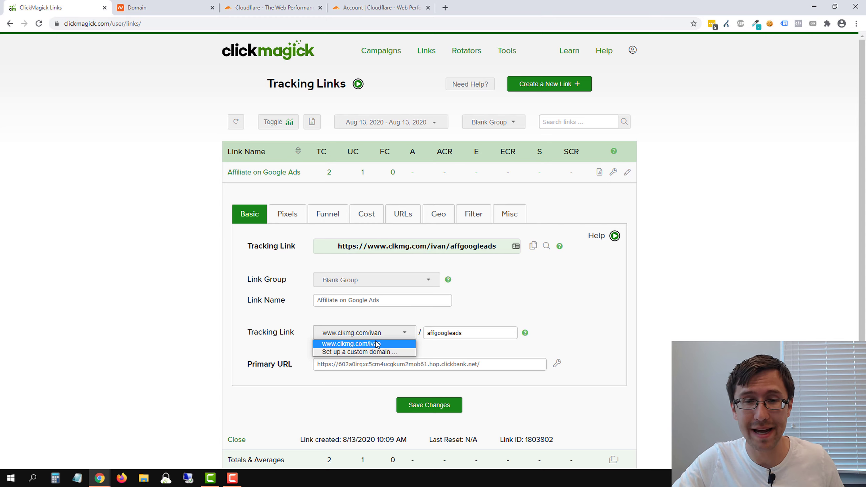
pyautogui.click(386, 246)
pyautogui.moveTo(402, 247); pyautogui.dragTo(426, 246)
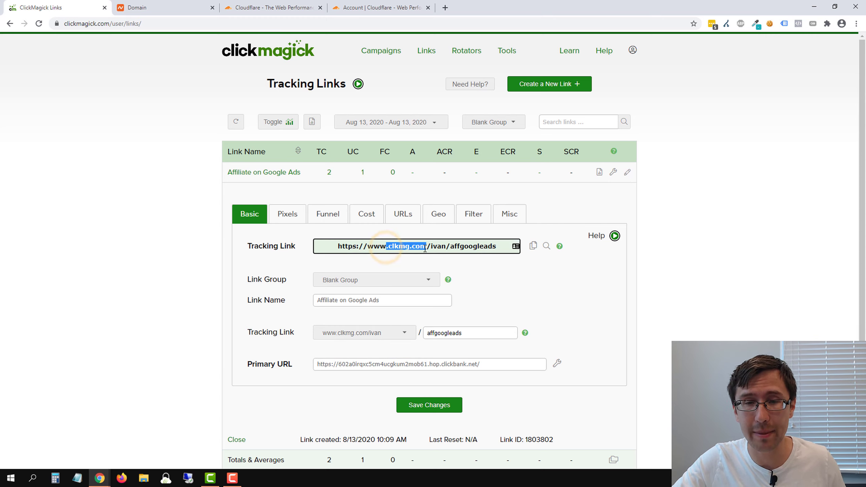
pyautogui.click(495, 289)
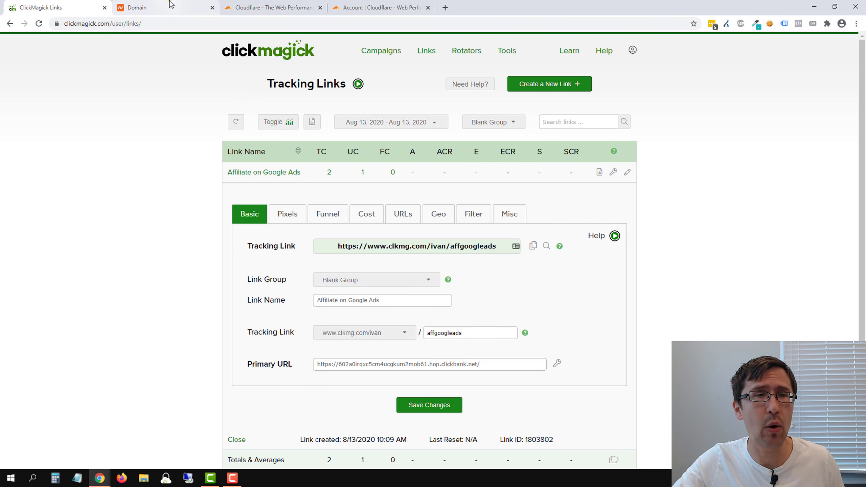
# Review the woodworking-mastery.com domain in Namecheap, then go to Cloudflare's homepage
pyautogui.click(214, 11)
pyautogui.moveTo(250, 143); pyautogui.dragTo(451, 118)
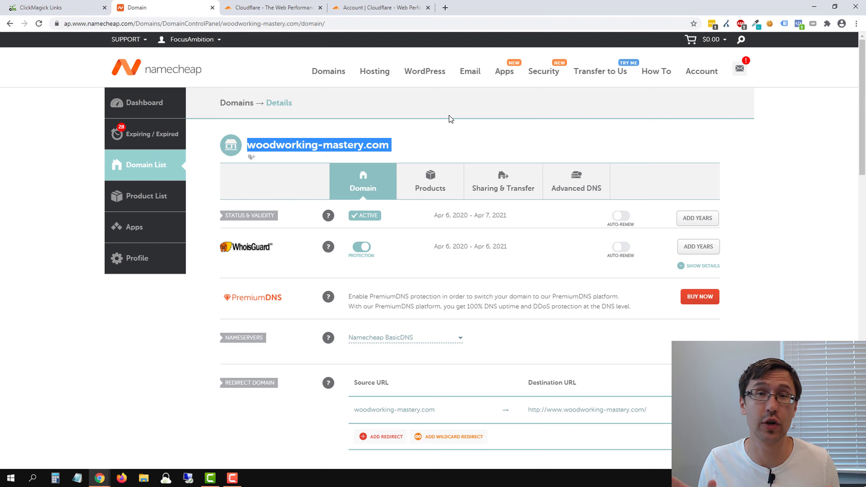
pyautogui.click(334, 138)
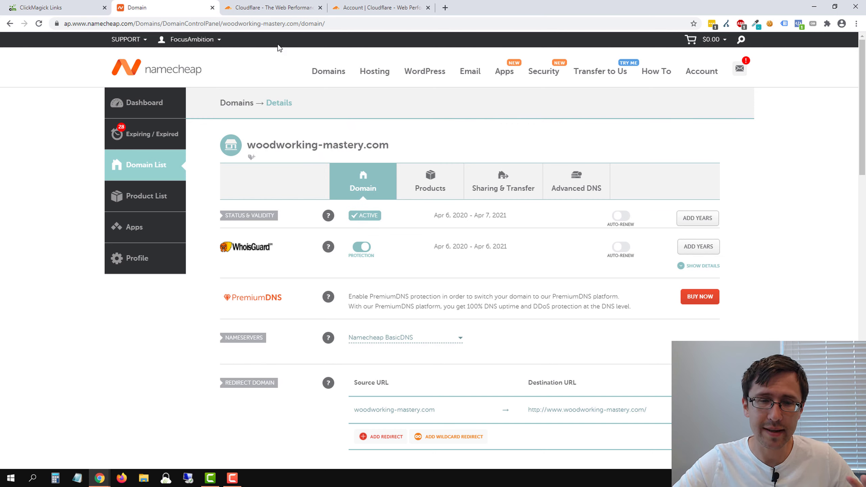
pyautogui.click(248, 4)
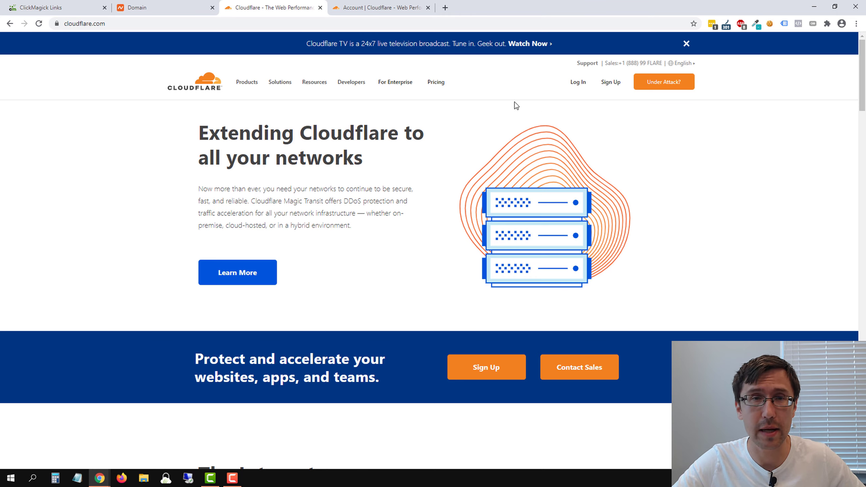
# Open Cloudflare's add-site page and place its tab beside the Namecheap tab
pyautogui.click(364, 4)
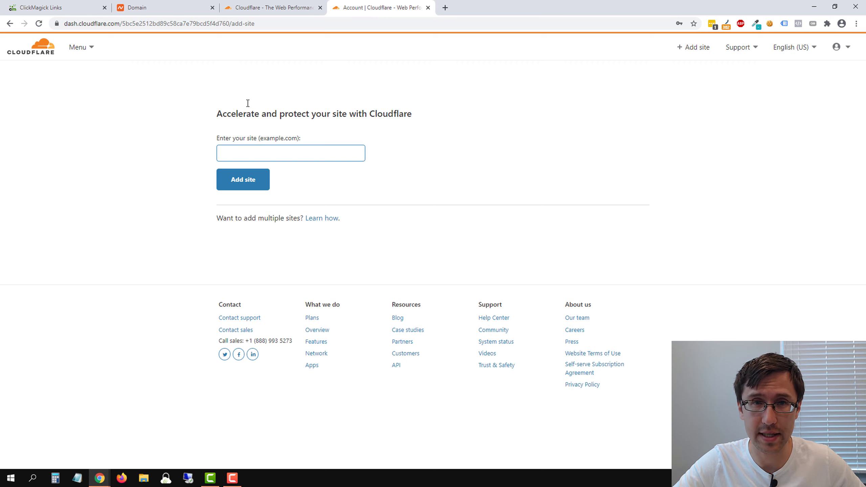
pyautogui.moveTo(378, 6); pyautogui.dragTo(272, 8)
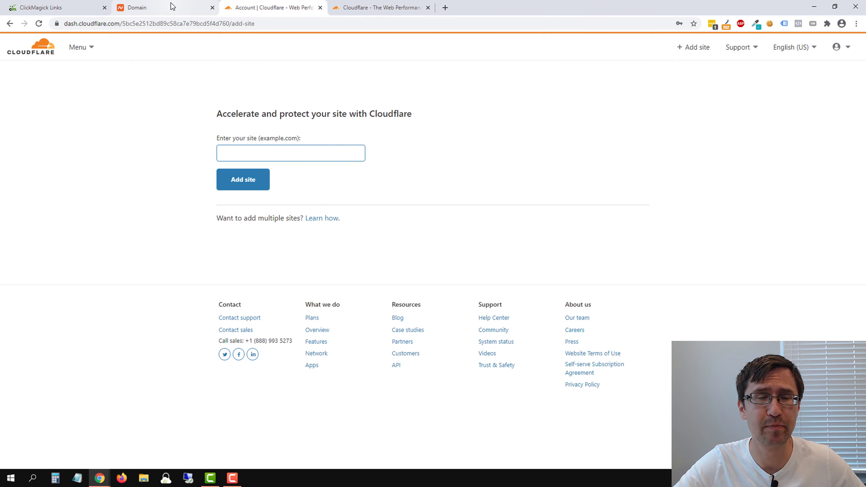
pyautogui.click(169, 8)
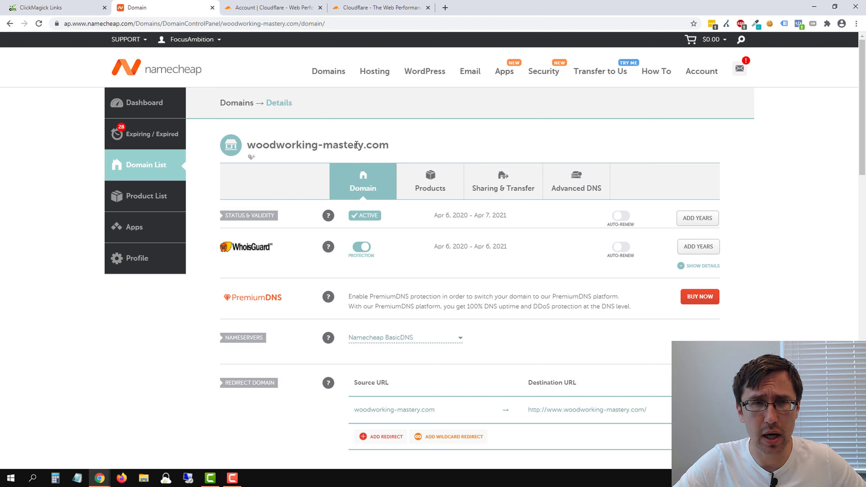
# Copy woodworking-mastery.com from Namecheap and paste it into Cloudflare's site field
pyautogui.moveTo(247, 144); pyautogui.dragTo(389, 145)
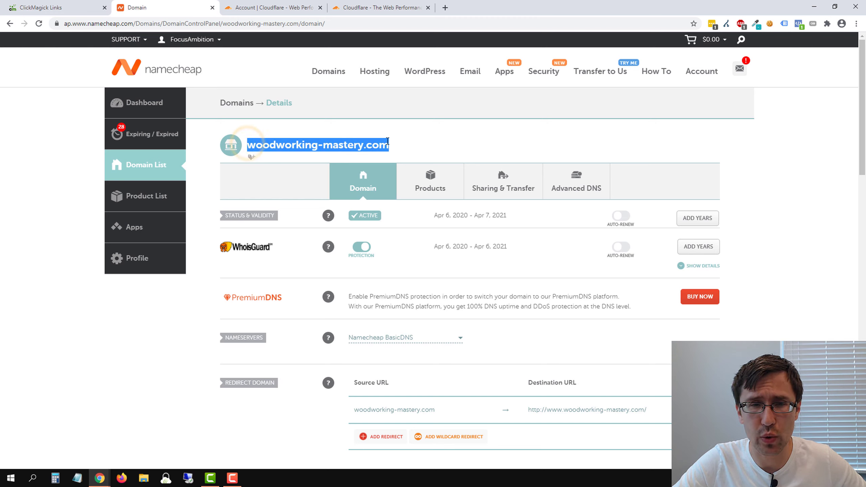
pyautogui.rightClick(348, 144)
pyautogui.click(367, 150)
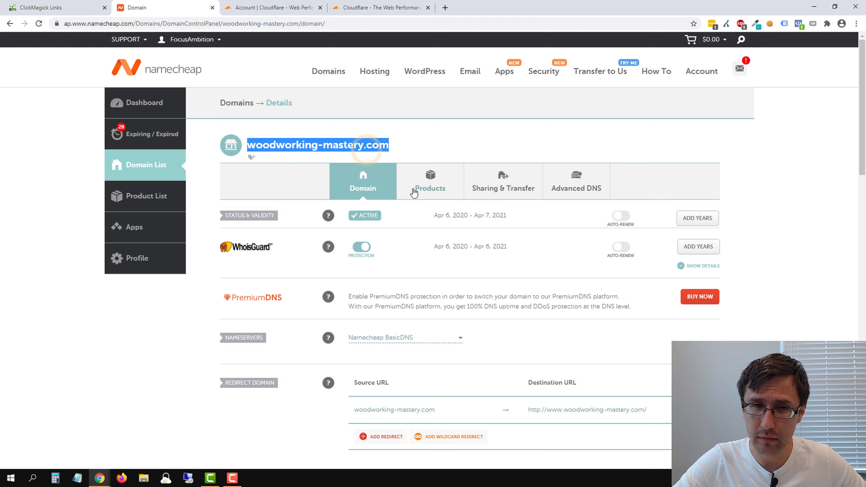
pyautogui.click(274, 7)
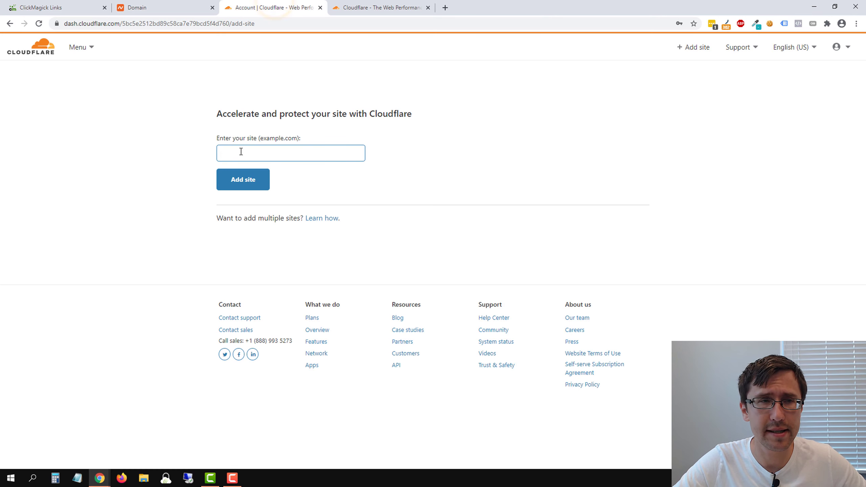
pyautogui.rightClick(239, 150)
pyautogui.click(259, 217)
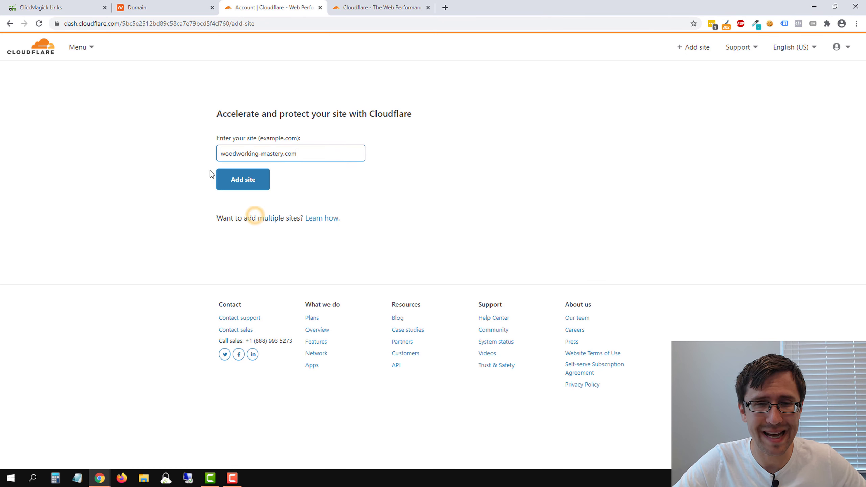
# Add woodworking-mastery.com to Cloudflare and confirm the Free plan to scan its DNS records
pyautogui.click(249, 187)
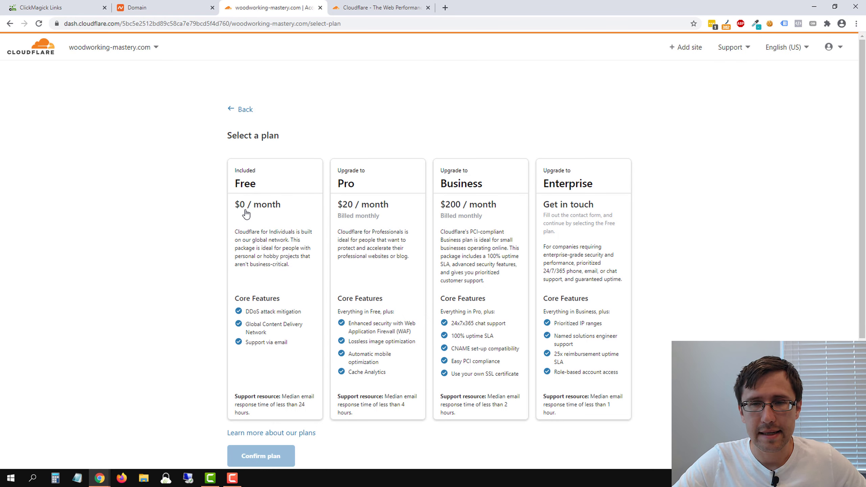
pyautogui.scroll(-2, 245, 213)
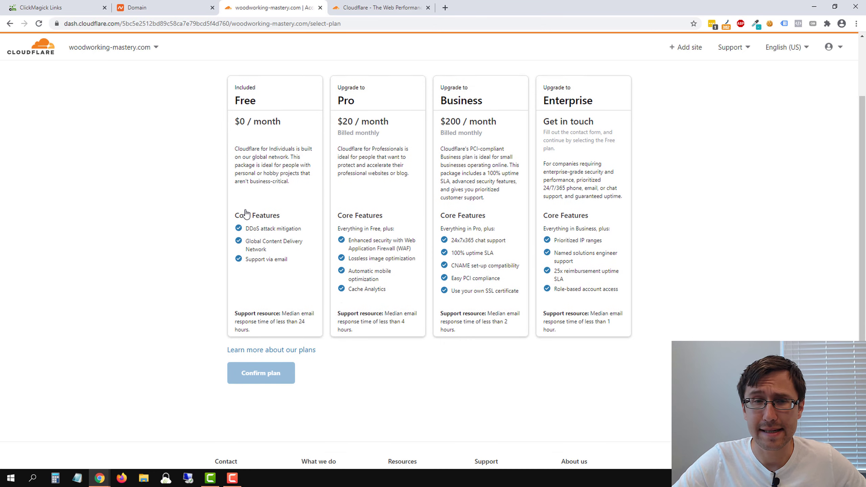
pyautogui.scroll(1, 241, 215)
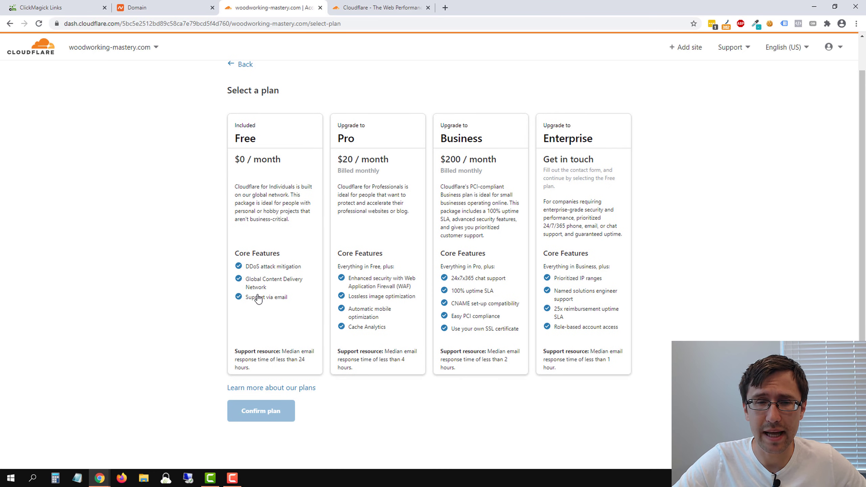
pyautogui.click(283, 219)
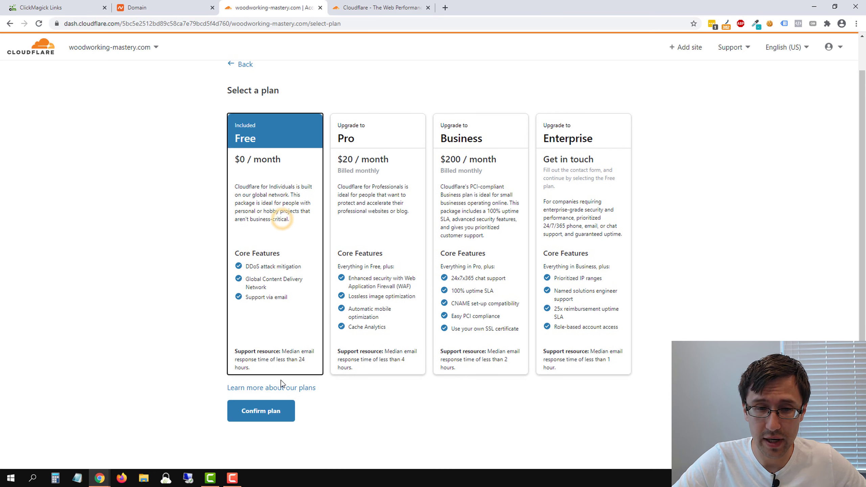
pyautogui.click(275, 409)
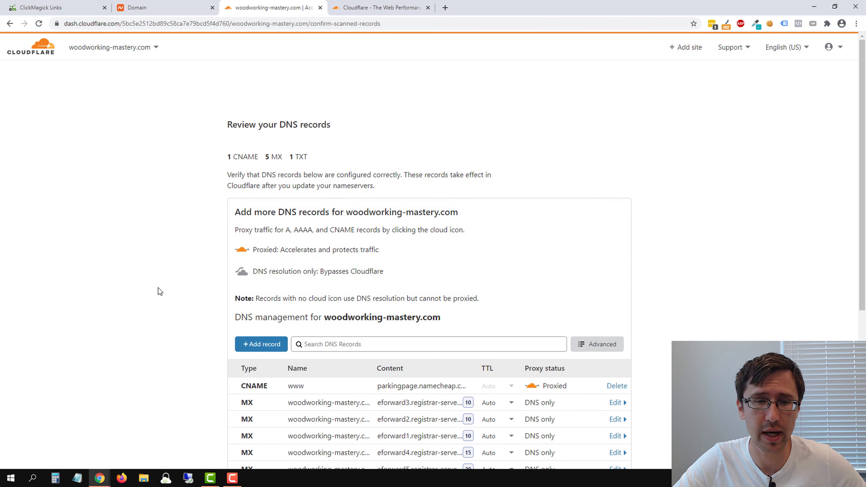
# Delete the scanned www CNAME parking-page record, leaving the 5 MX and 1 TXT records
pyautogui.scroll(-2, 242, 274)
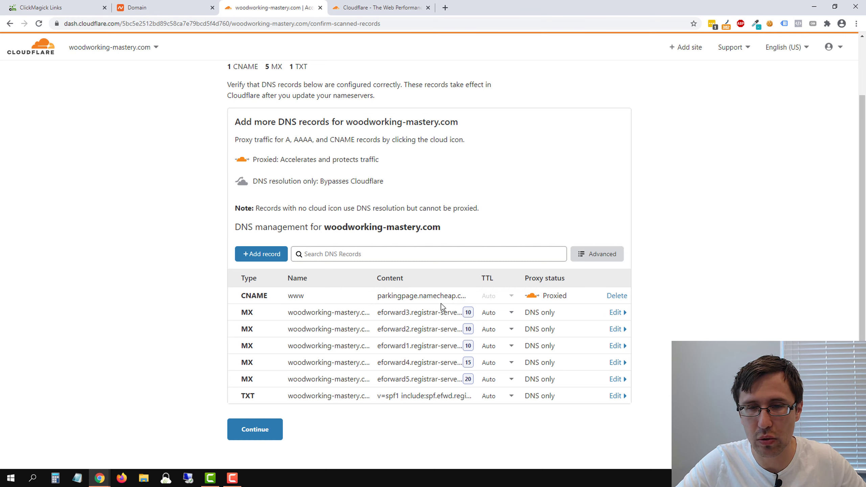
pyautogui.click(615, 295)
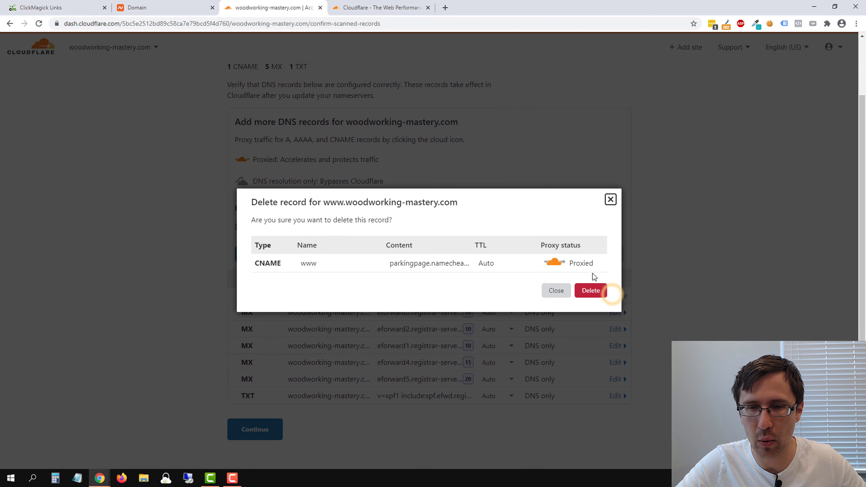
pyautogui.click(601, 290)
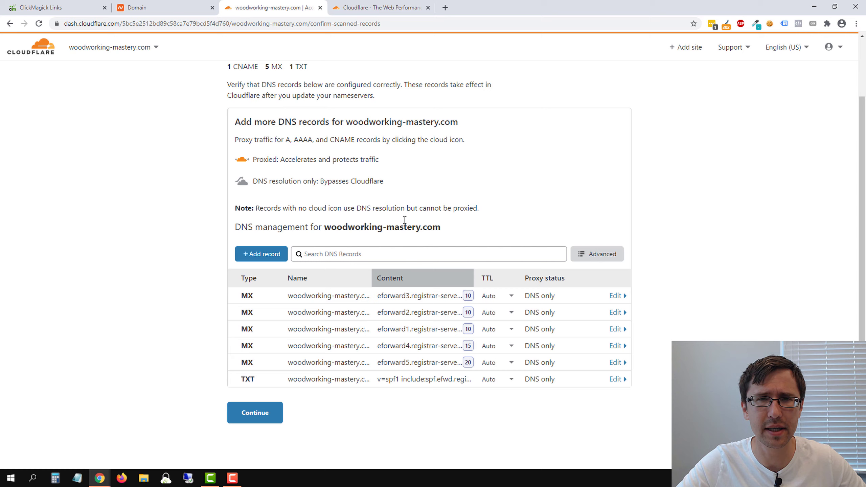
# Close the extra Cloudflare homepage and start a new DNS record, checking the domain in Namecheap
pyautogui.click(428, 8)
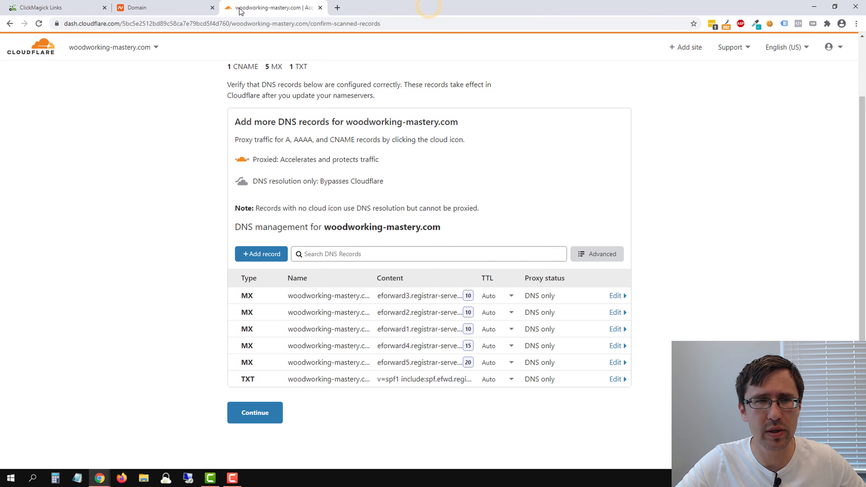
pyautogui.click(254, 257)
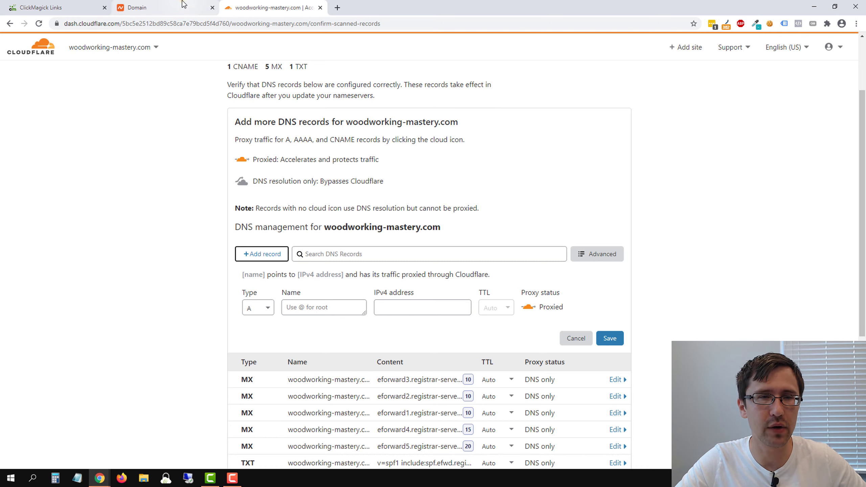
pyautogui.click(154, 8)
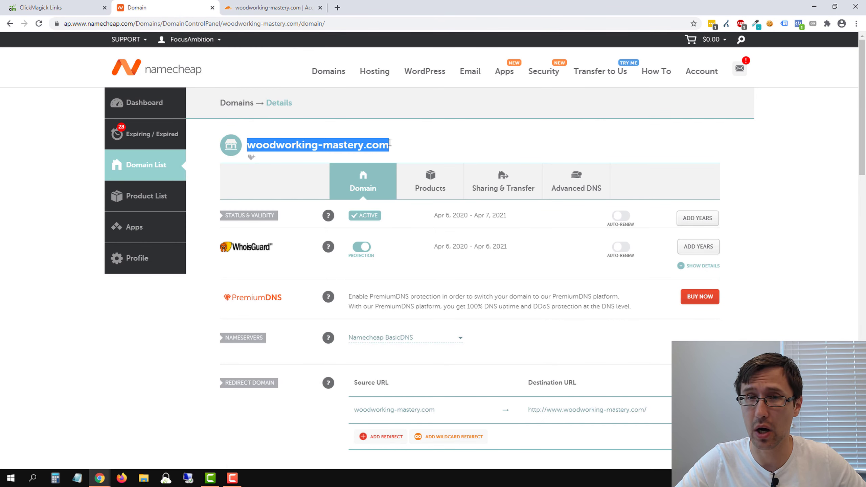
pyautogui.click(269, 7)
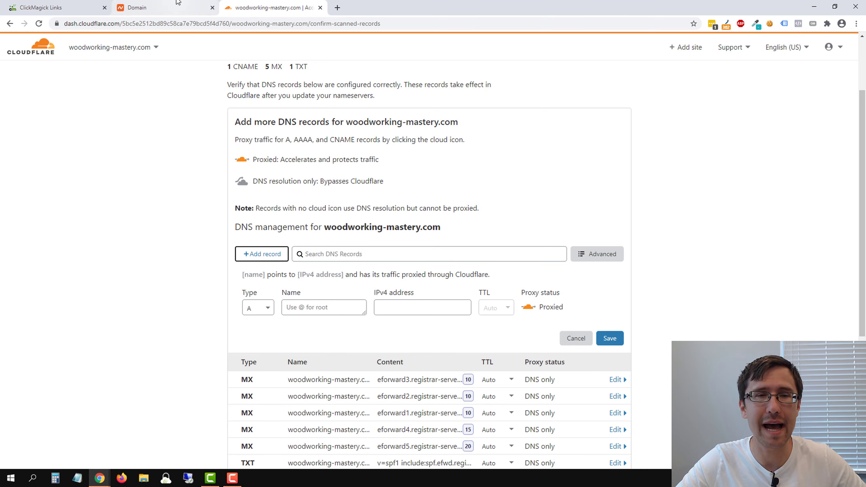
pyautogui.click(163, 7)
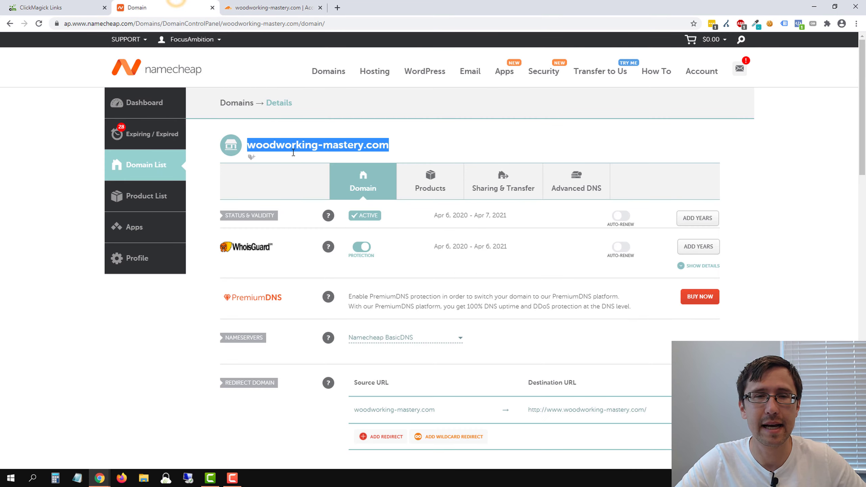
pyautogui.click(270, 138)
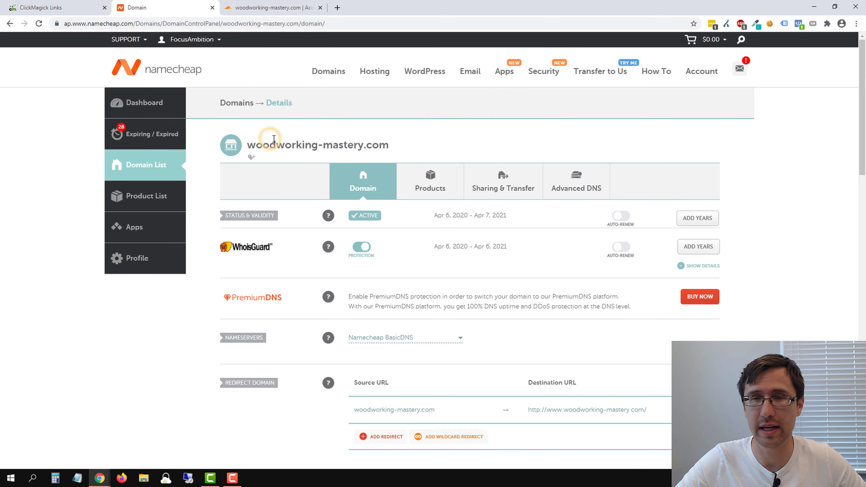
pyautogui.click(265, 3)
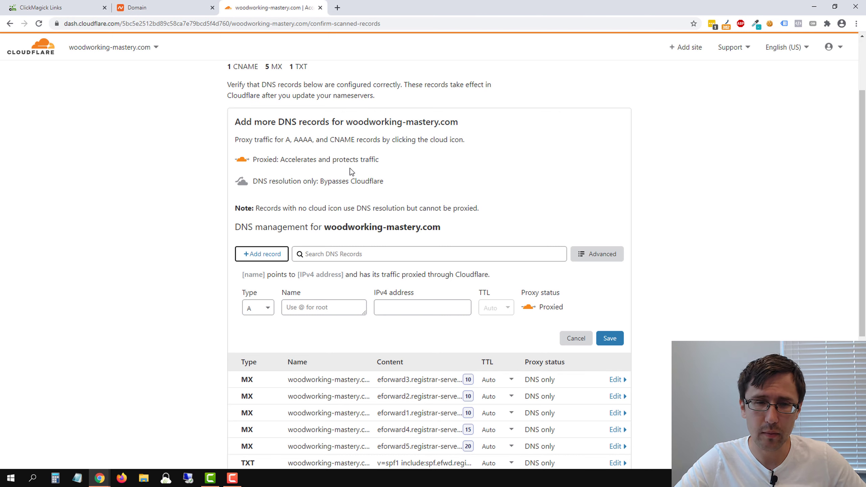
pyautogui.click(184, 7)
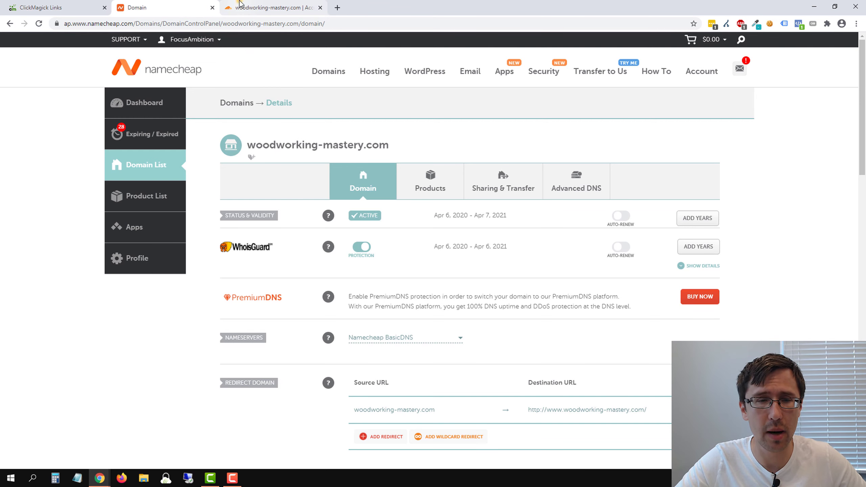
pyautogui.click(240, 5)
pyautogui.click(259, 306)
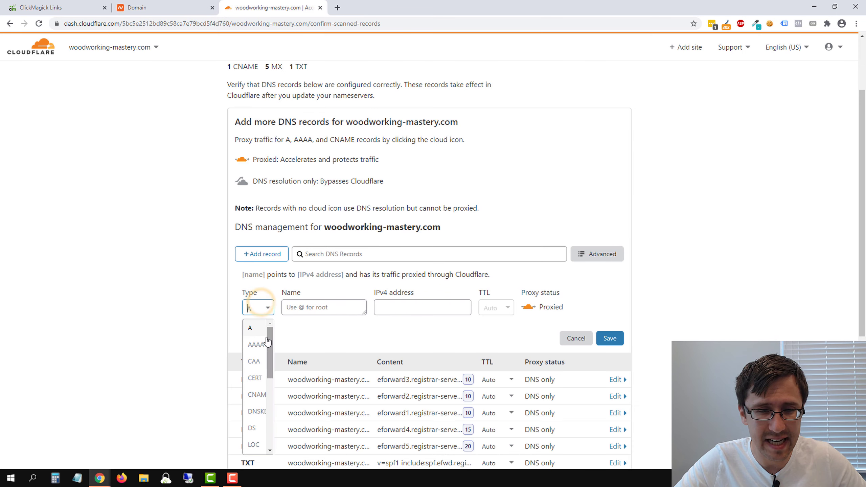
pyautogui.click(256, 395)
pyautogui.click(312, 310)
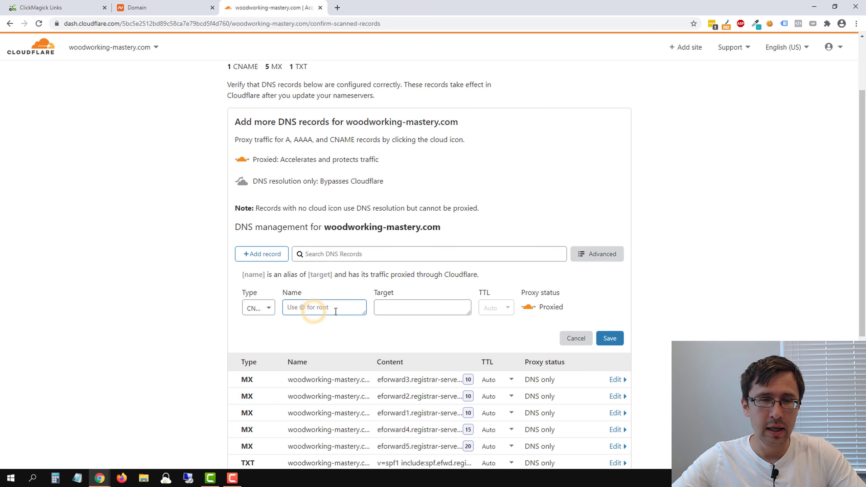
pyautogui.write('track')
pyautogui.press('Tab')
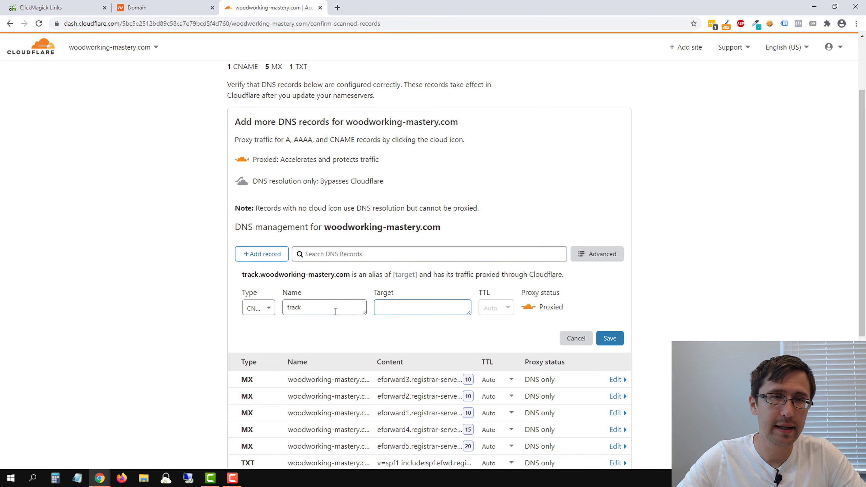
pyautogui.write('www')
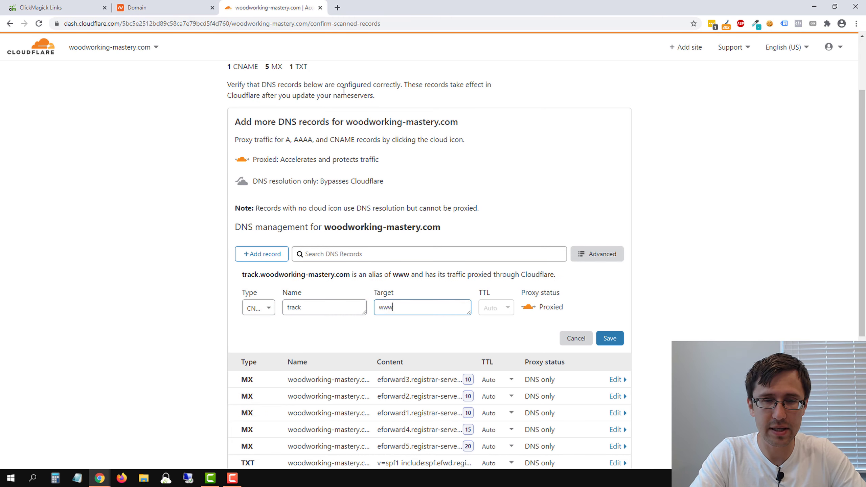
pyautogui.write('.clkmg.com')
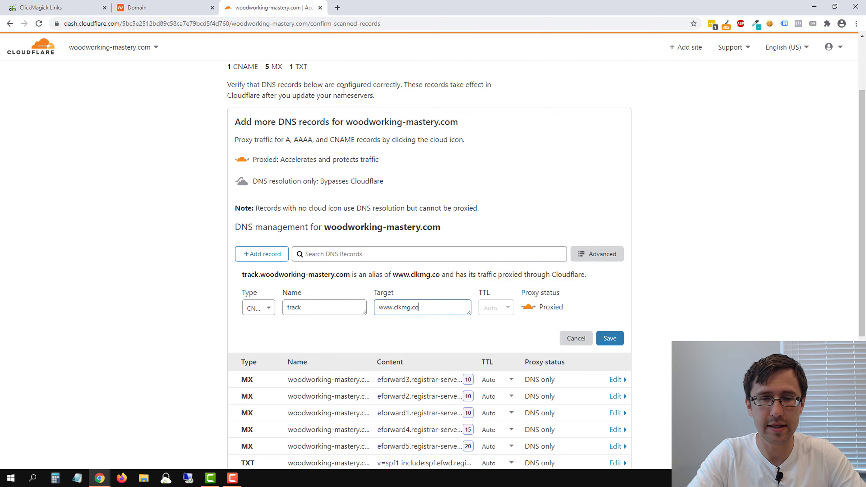
pyautogui.click(609, 338)
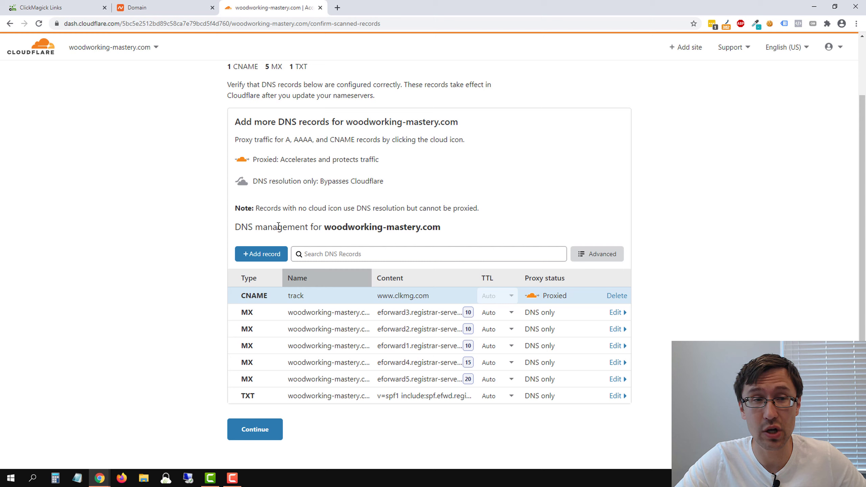
# Compare the Namecheap and Cloudflare tabs, ending on ClickMagick's Tracking Links page
pyautogui.click(163, 7)
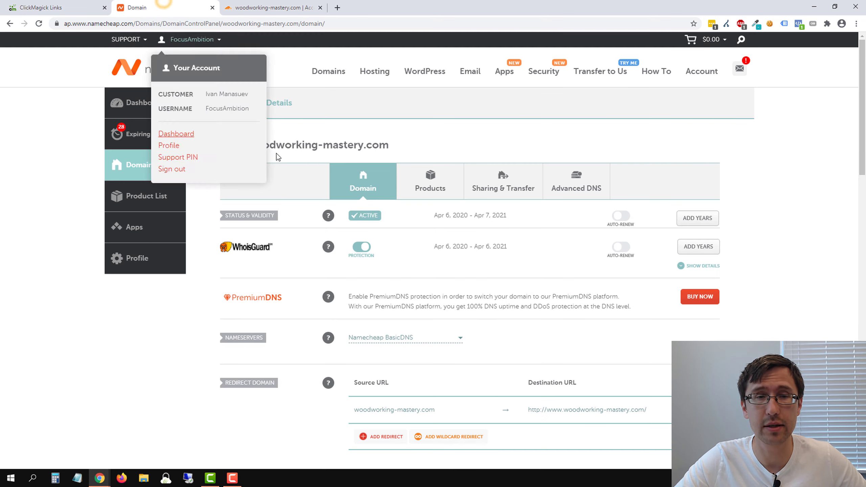
pyautogui.click(62, 2)
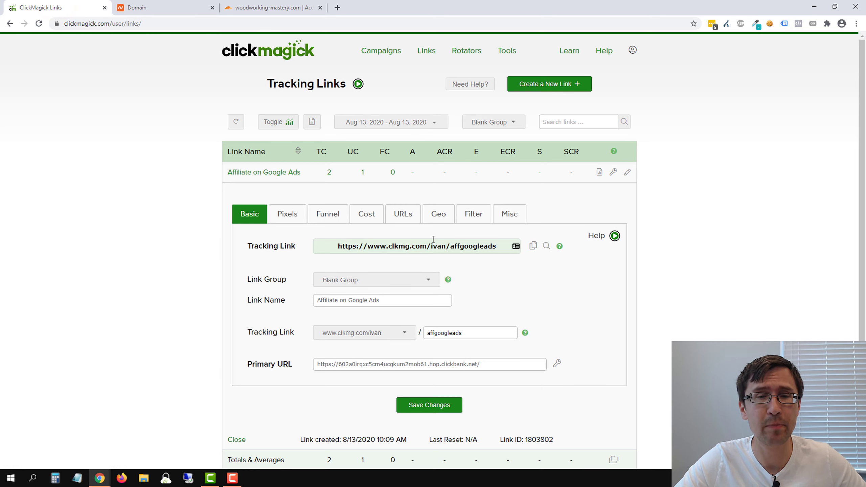
pyautogui.click(216, 5)
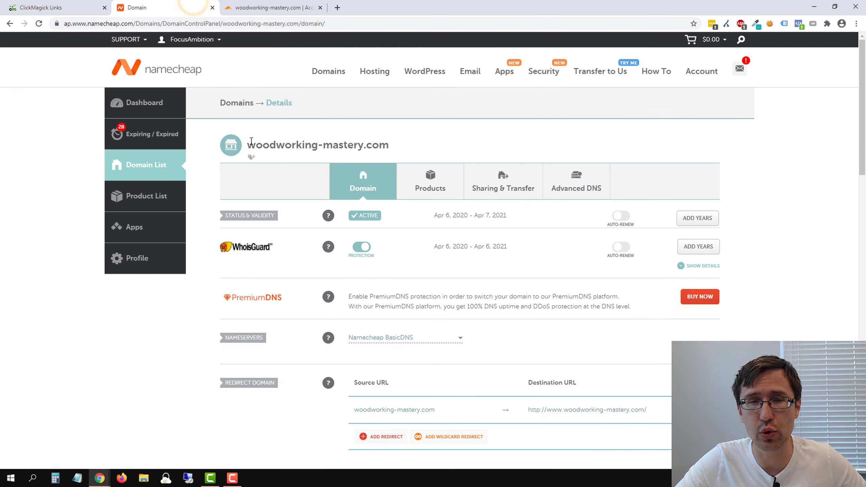
pyautogui.click(270, 7)
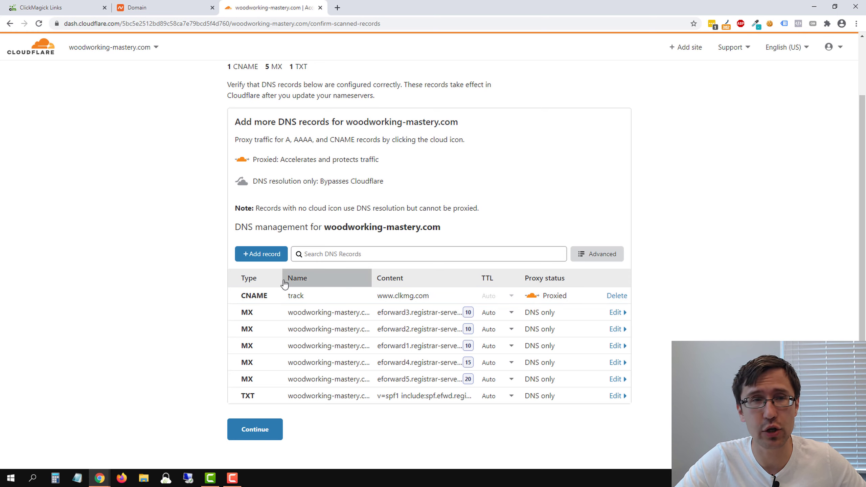
pyautogui.click(150, 8)
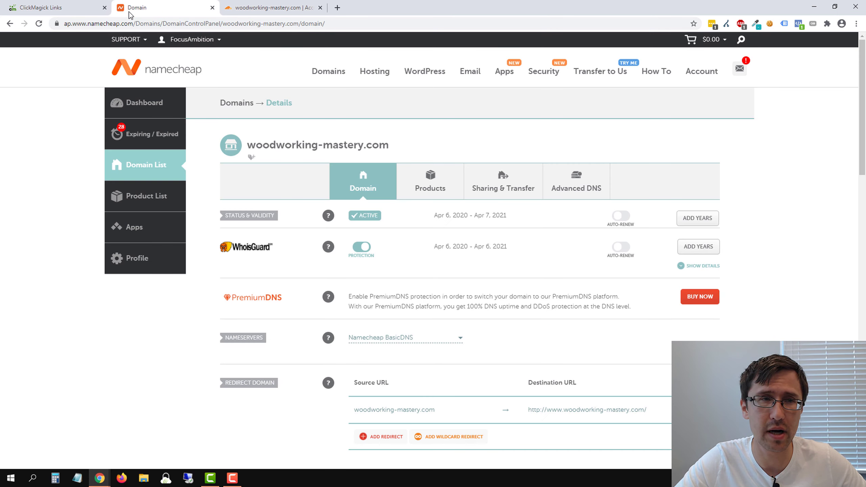
pyautogui.click(38, 7)
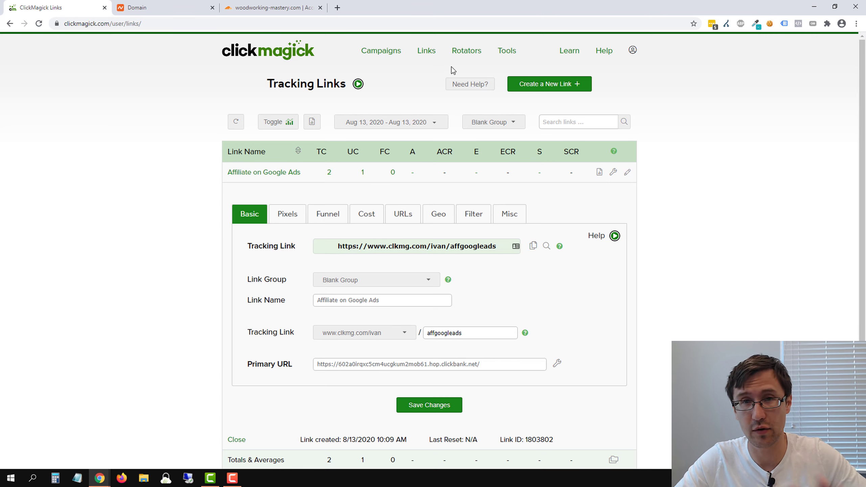
# Open the Knowledge Base from ClickMagick's Learn menu and search 'custom domain'
pyautogui.click(507, 51)
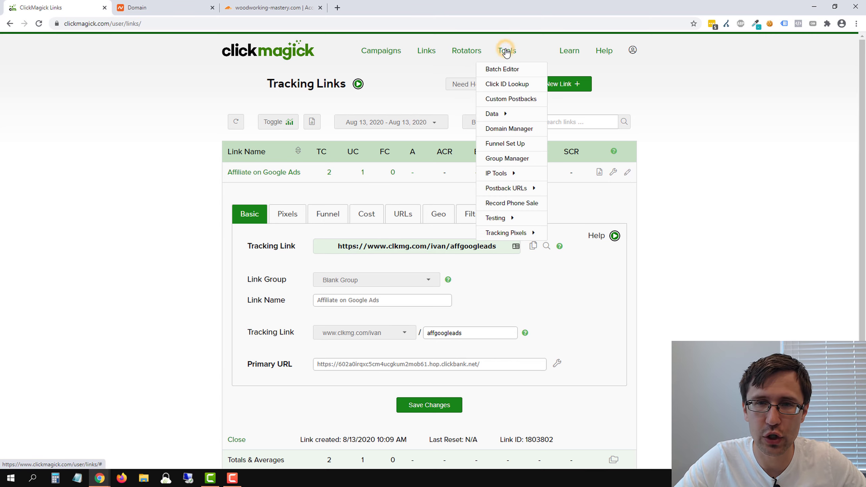
pyautogui.click(569, 51)
pyautogui.click(568, 66)
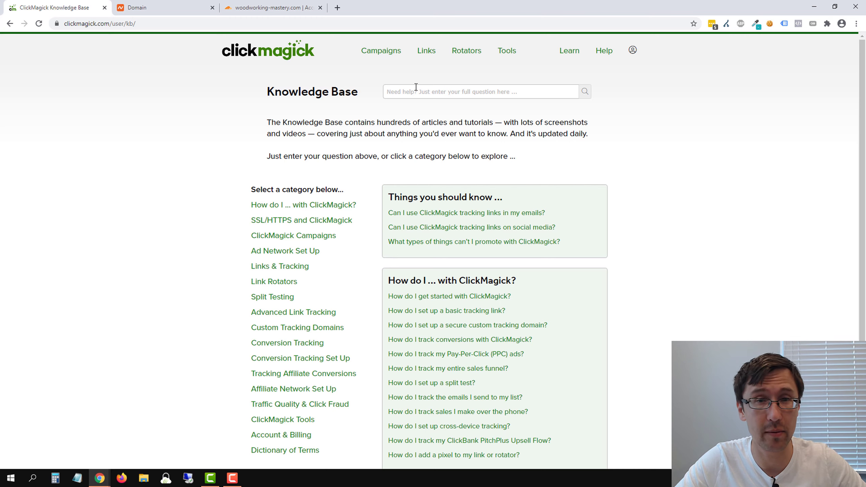
pyautogui.write('custom domain')
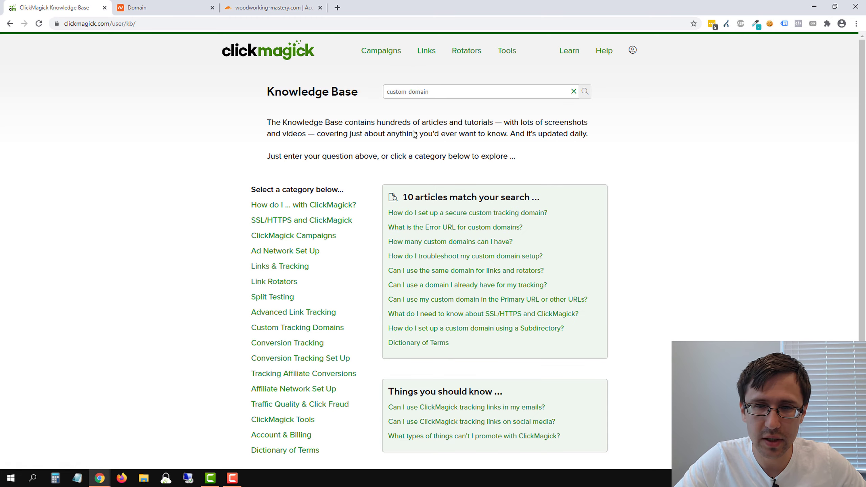
# Open the secure custom tracking domain article and scroll to its Step 3
pyautogui.click(440, 212)
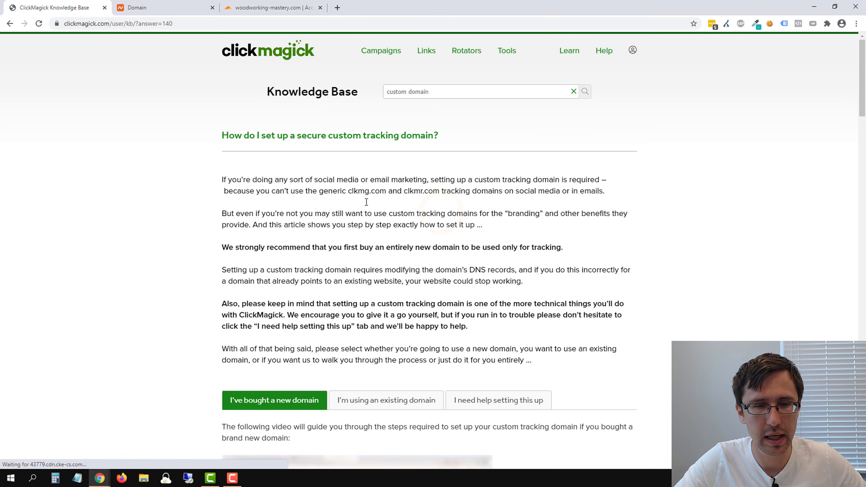
pyautogui.scroll(-3, 366, 205)
pyautogui.scroll(-2, 366, 205)
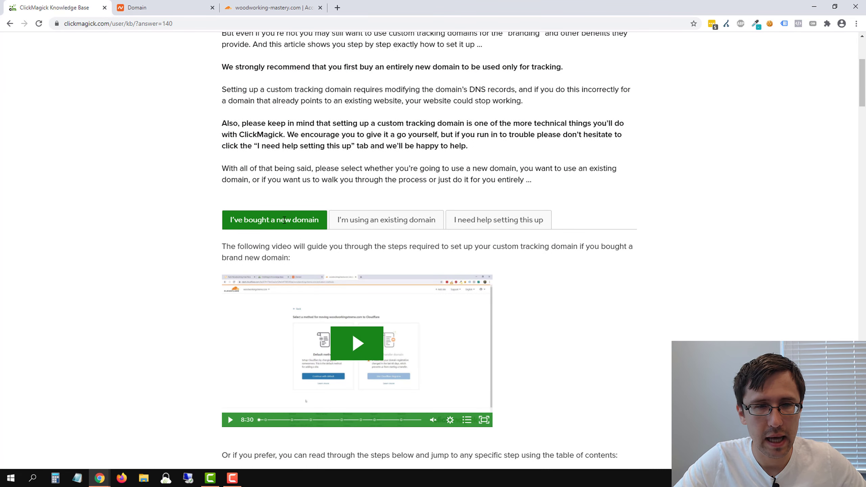
pyautogui.scroll(-3, 283, 137)
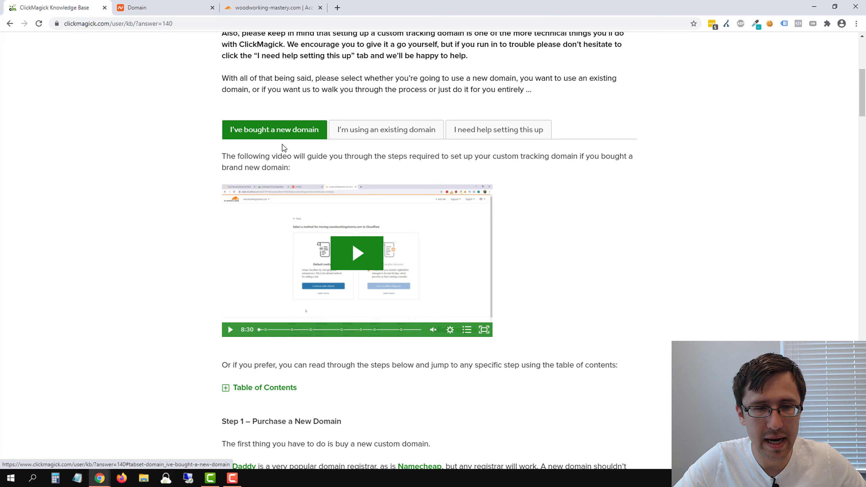
pyautogui.scroll(-20, 282, 144)
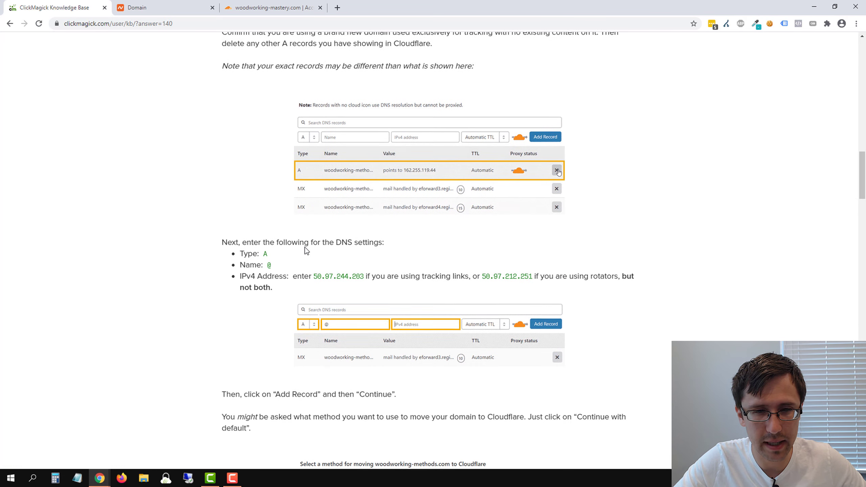
pyautogui.scroll(-5, 306, 251)
pyautogui.scroll(4, 312, 234)
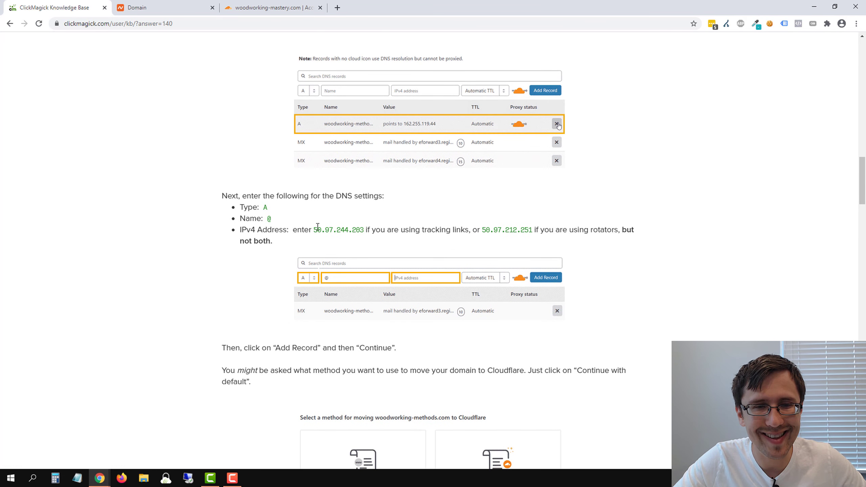
# Copy the tracking-links IP address 50.97.244.203 and return to Cloudflare's DNS records
pyautogui.moveTo(317, 230); pyautogui.dragTo(355, 230)
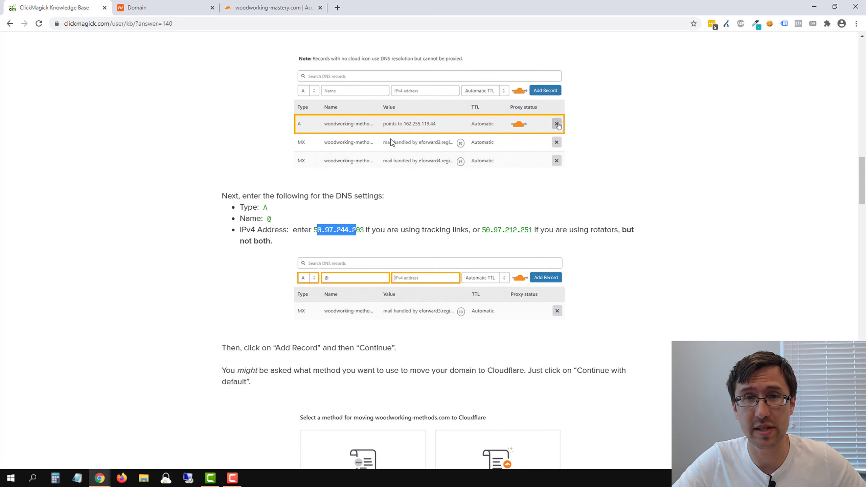
pyautogui.click(385, 223)
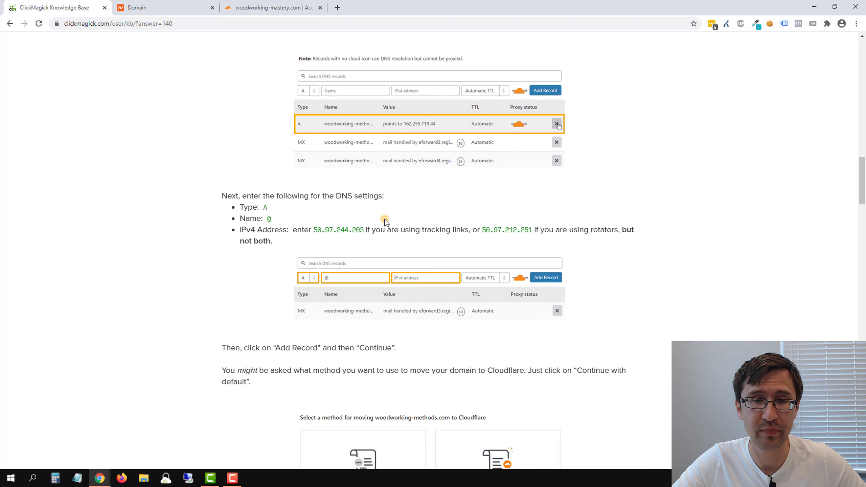
pyautogui.moveTo(471, 230); pyautogui.dragTo(422, 231)
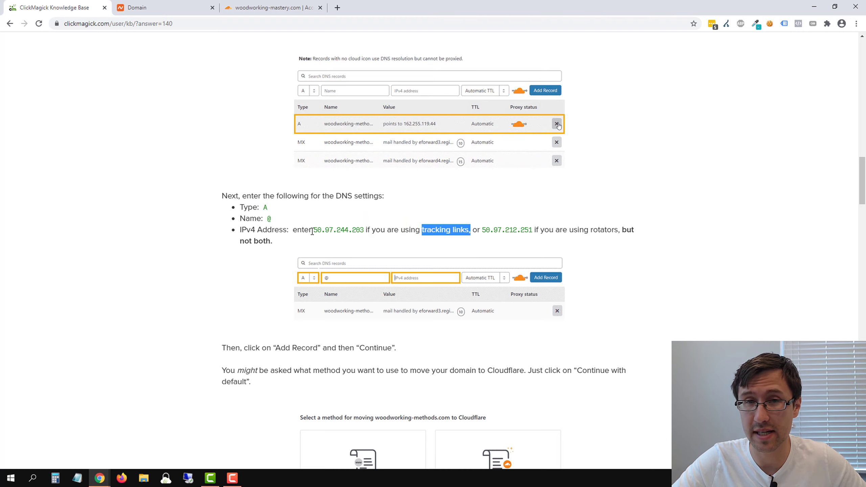
pyautogui.moveTo(313, 230); pyautogui.dragTo(363, 230)
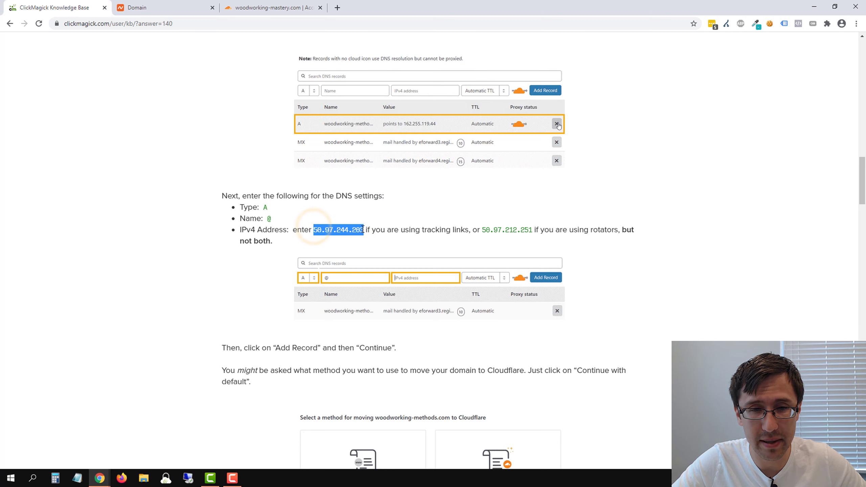
pyautogui.rightClick(345, 237)
pyautogui.click(359, 238)
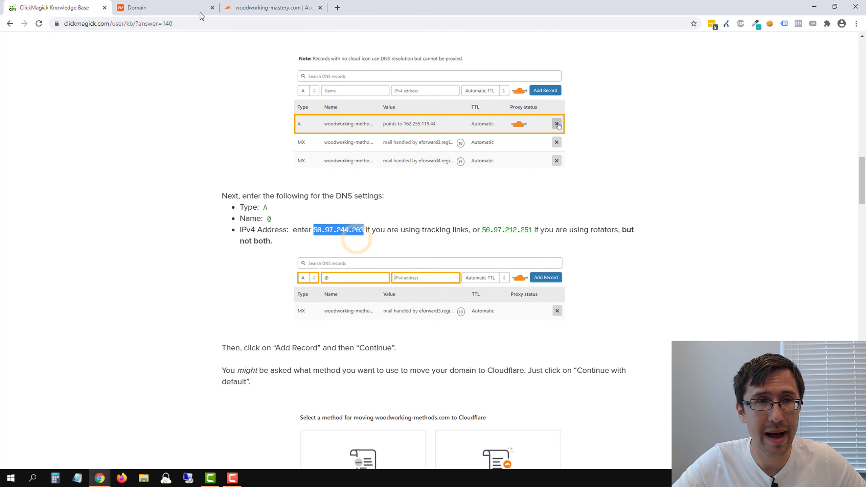
pyautogui.click(273, 8)
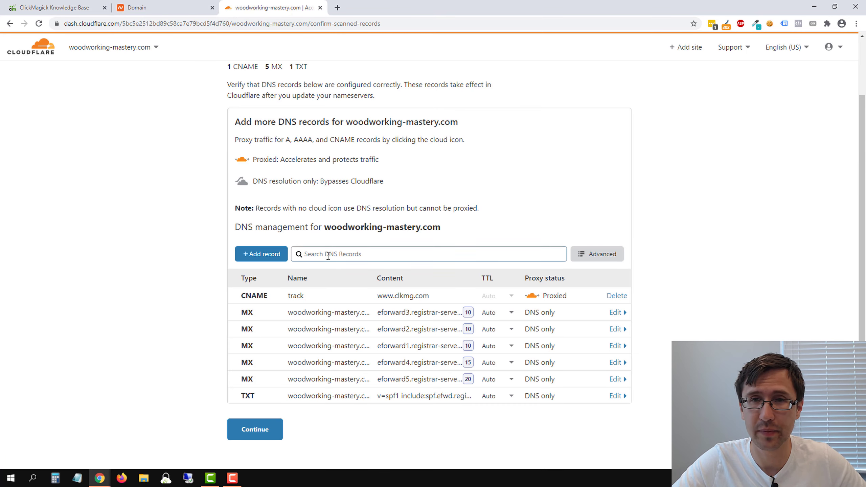
# Save a proxied A record with name @ pointing to 50.97.244.203, then continue to nameserver instructions
pyautogui.click(253, 255)
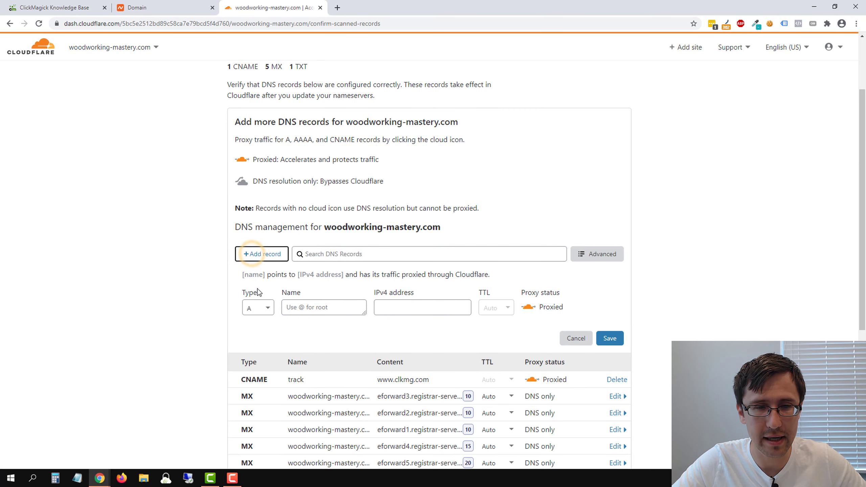
pyautogui.click(299, 308)
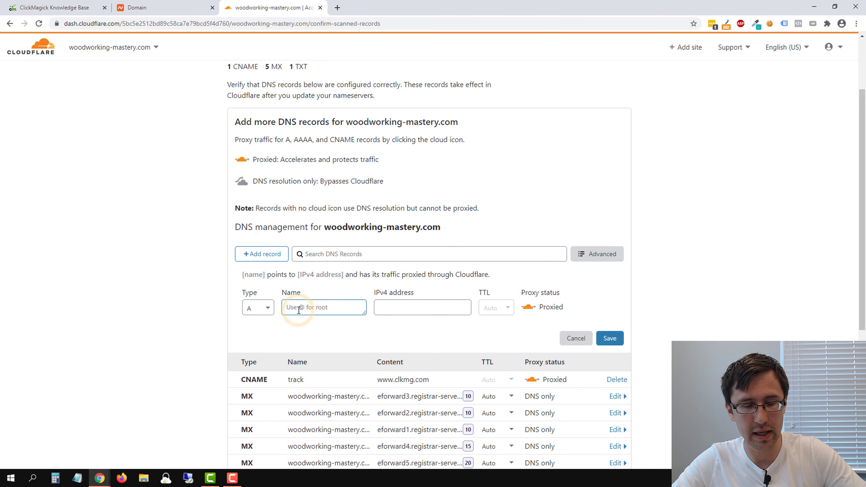
pyautogui.write('@')
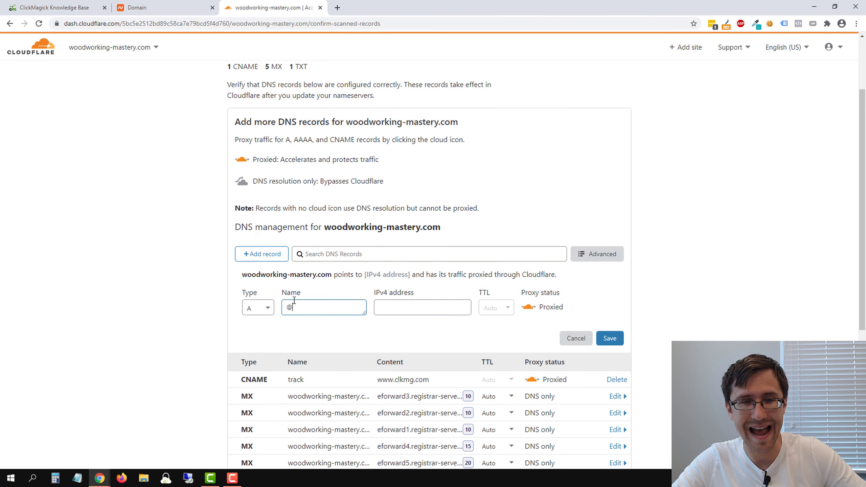
pyautogui.click(393, 308)
pyautogui.rightClick(393, 308)
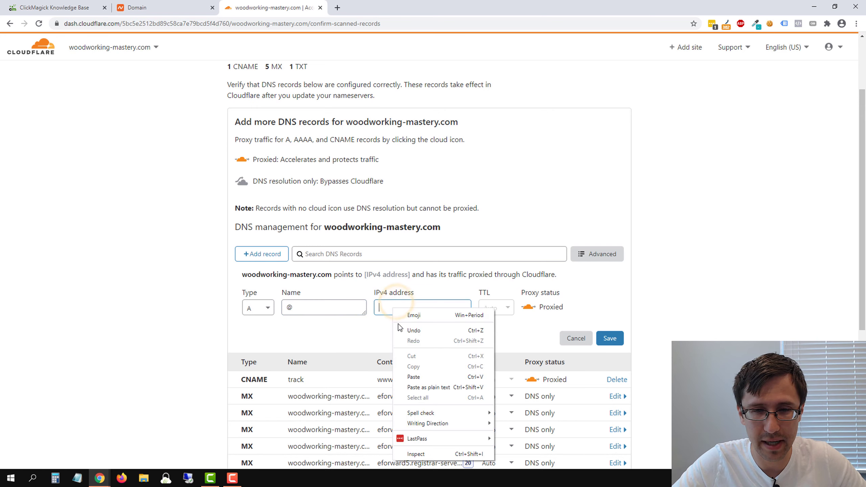
pyautogui.click(427, 374)
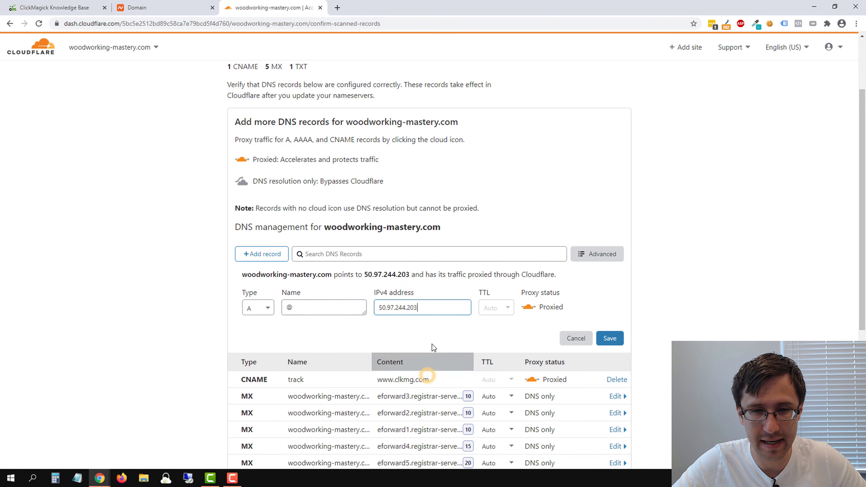
pyautogui.click(609, 338)
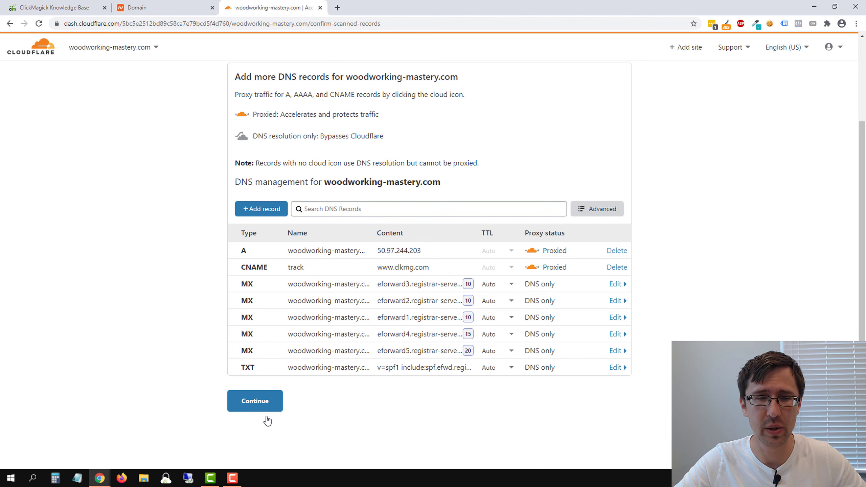
pyautogui.click(258, 403)
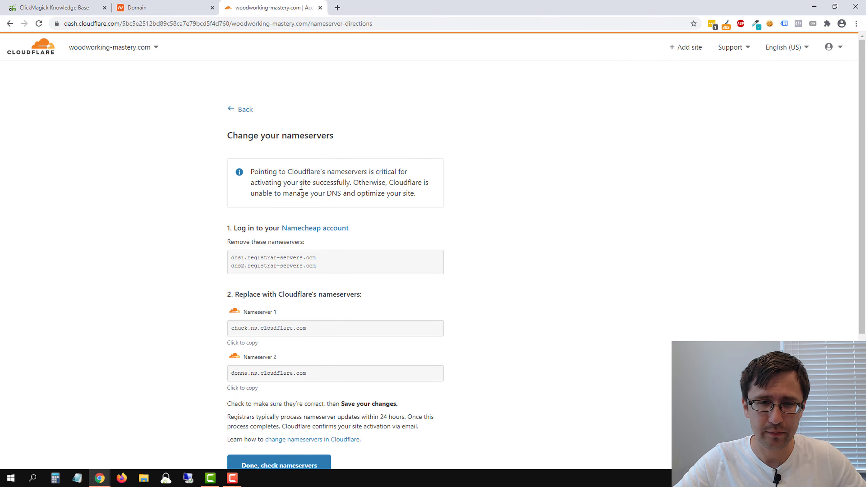
# Switch the Namecheap nameservers to Custom DNS and paste chuck.ns.cloudflare.com as the first nameserver
pyautogui.scroll(-2, 363, 281)
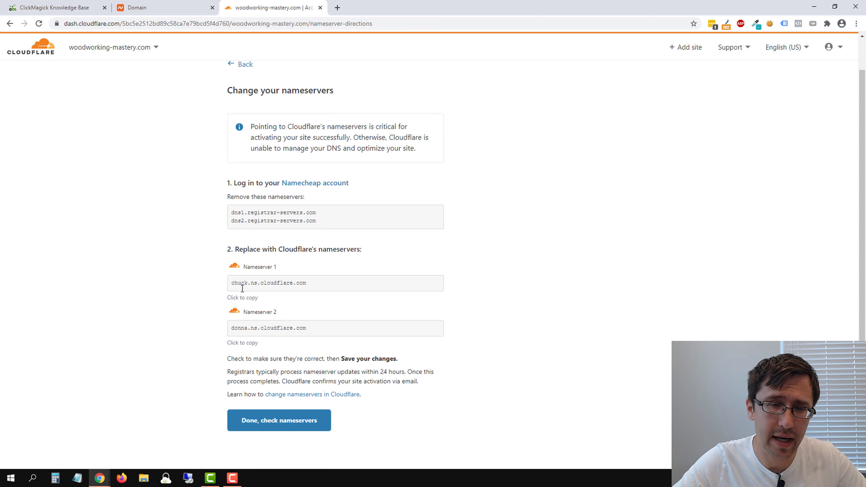
pyautogui.click(243, 300)
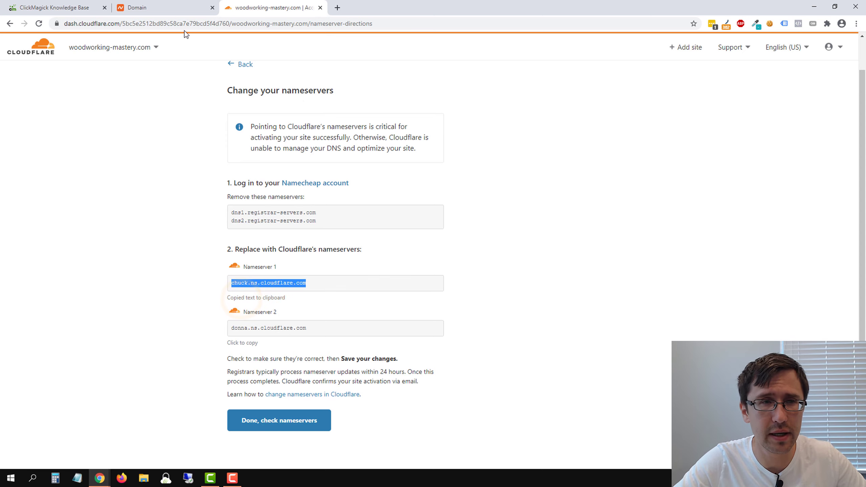
pyautogui.click(164, 7)
pyautogui.scroll(-1, 403, 293)
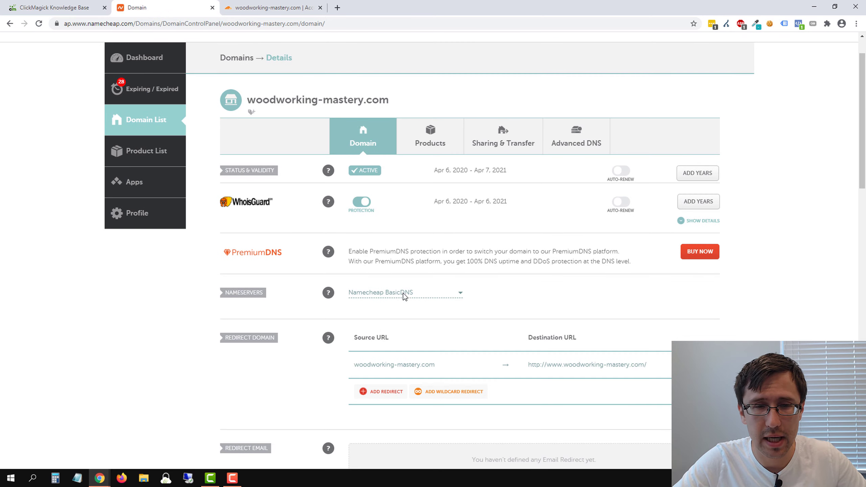
pyautogui.scroll(1, 372, 150)
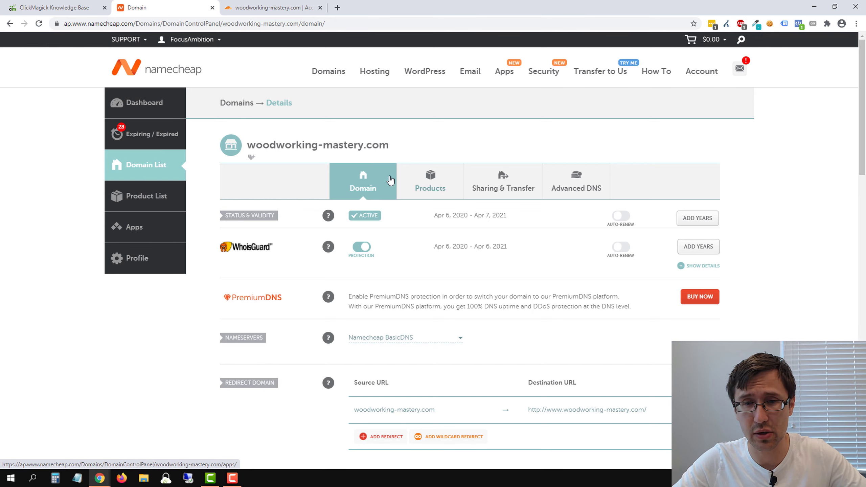
pyautogui.scroll(-2, 380, 208)
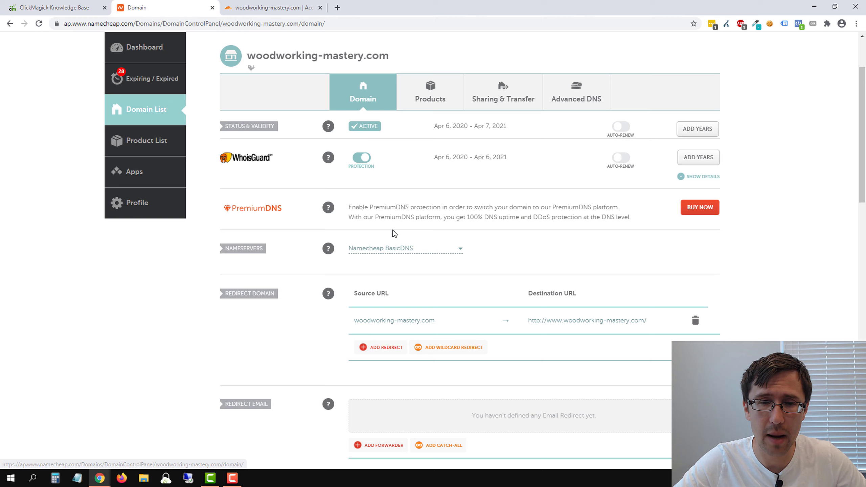
pyautogui.click(372, 246)
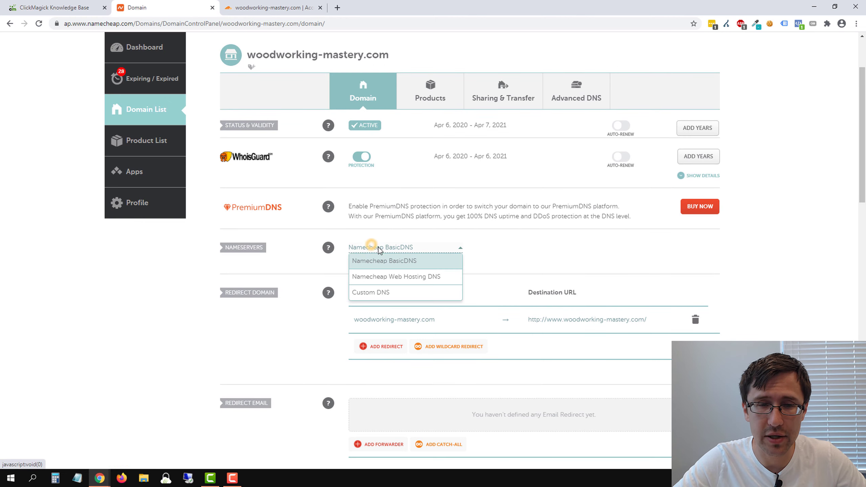
pyautogui.click(379, 297)
pyautogui.click(376, 271)
pyautogui.rightClick(376, 270)
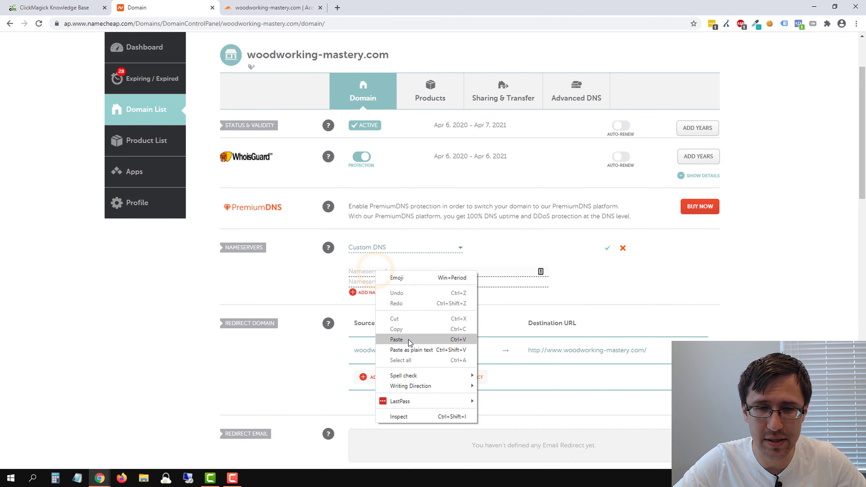
pyautogui.click(408, 335)
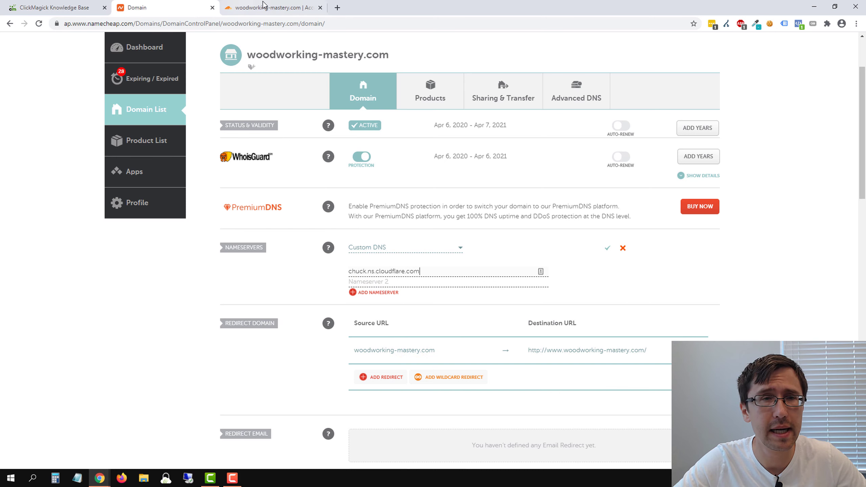
# Paste donna.ns.cloudflare.com as the second nameserver and save the custom nameservers
pyautogui.click(271, 8)
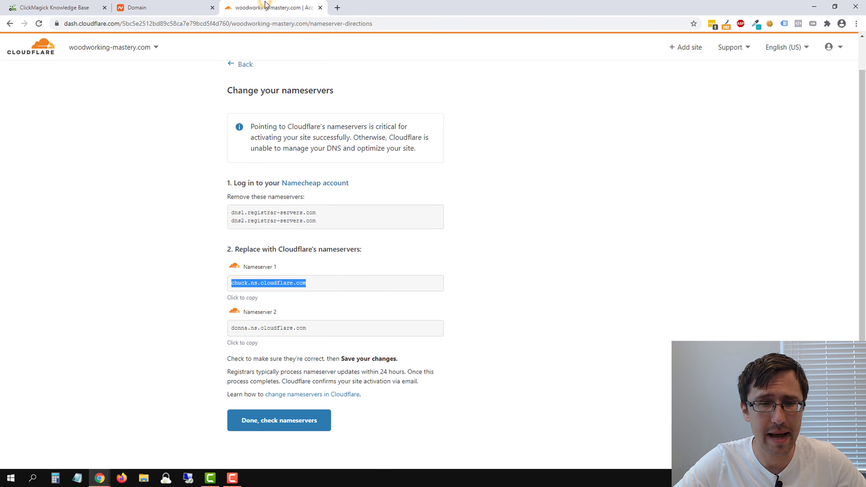
pyautogui.click(254, 343)
pyautogui.click(166, 7)
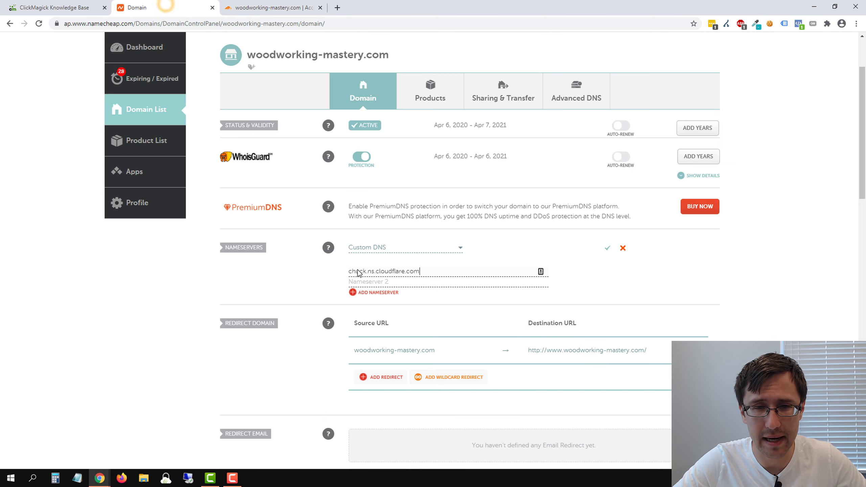
pyautogui.click(358, 283)
pyautogui.rightClick(359, 286)
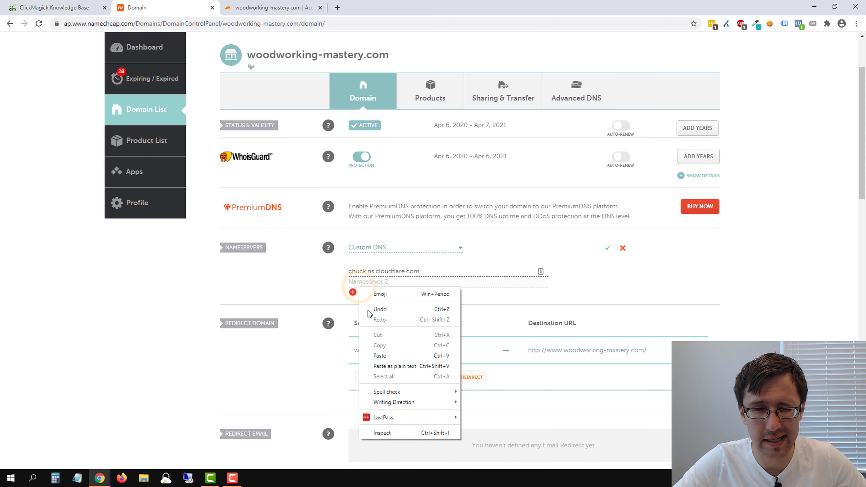
pyautogui.click(380, 355)
pyautogui.click(607, 247)
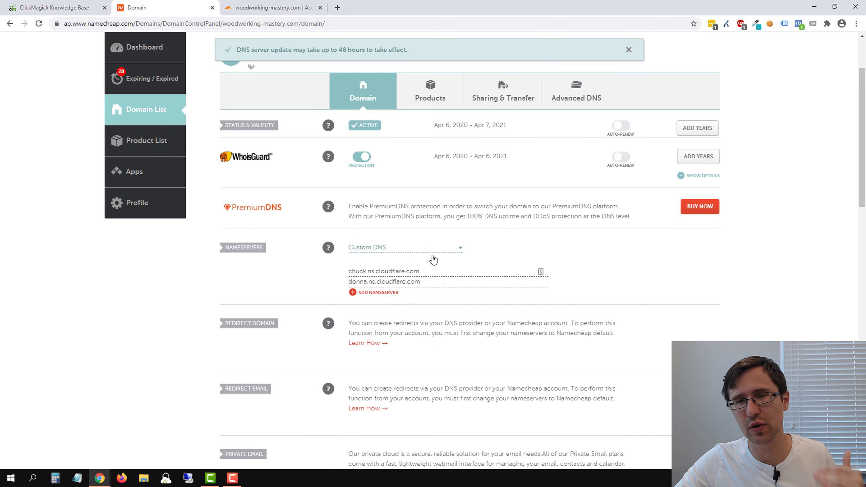
pyautogui.scroll(3, 422, 261)
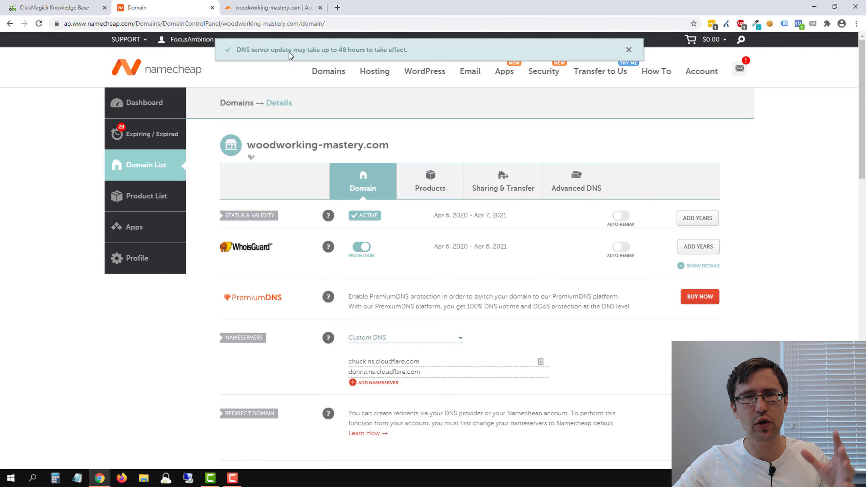
# Finish Cloudflare setup with Full encryption and Always Use HTTPS on, and request a nameserver re-check
pyautogui.click(260, 3)
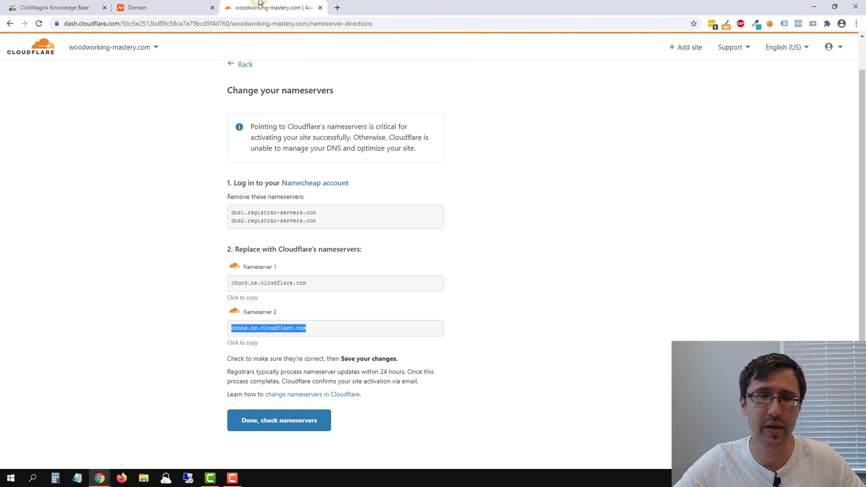
pyautogui.scroll(-1, 328, 402)
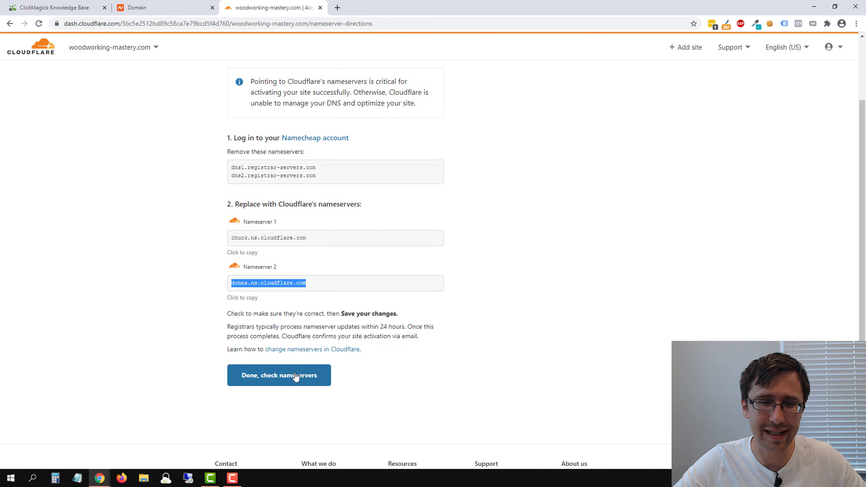
pyautogui.click(300, 375)
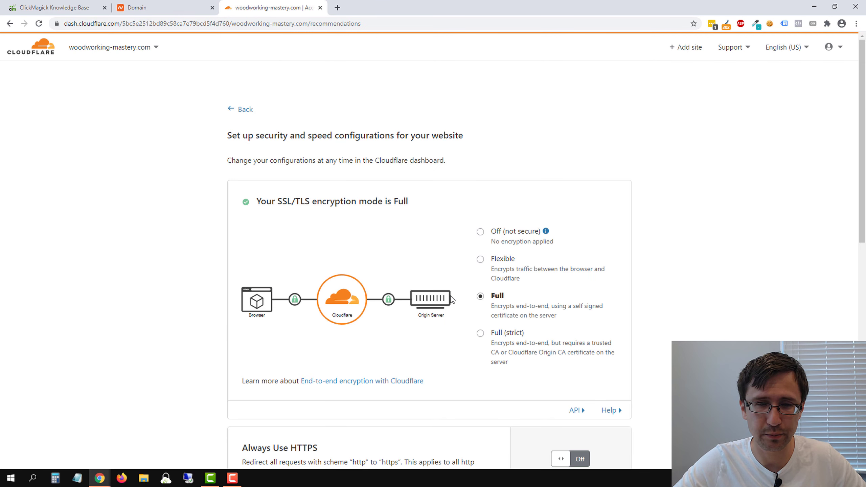
pyautogui.moveTo(494, 299); pyautogui.dragTo(533, 303)
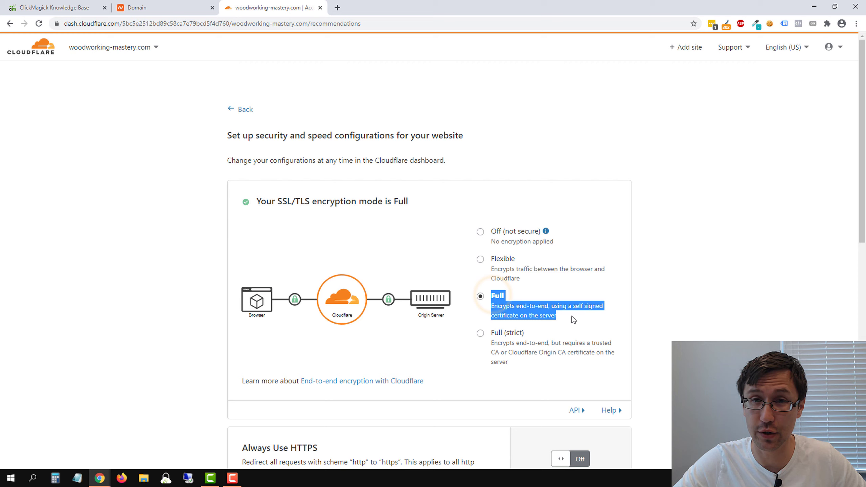
pyautogui.scroll(-3, 631, 288)
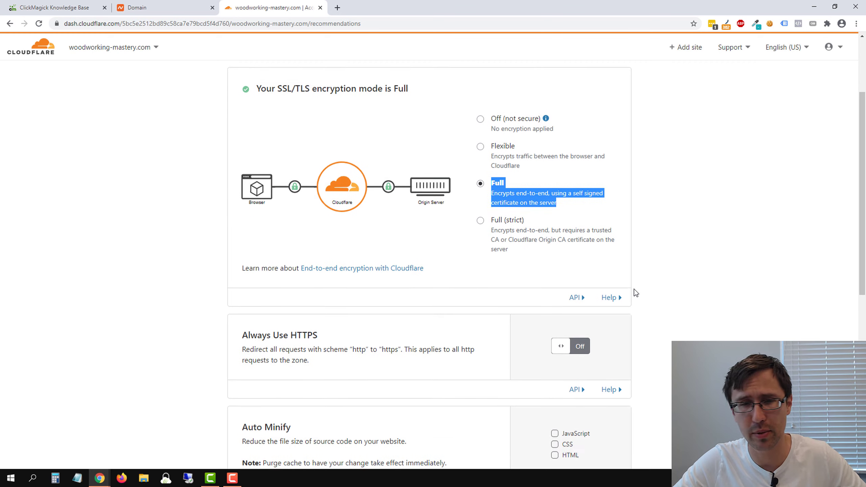
pyautogui.scroll(-2, 634, 290)
pyautogui.click(567, 287)
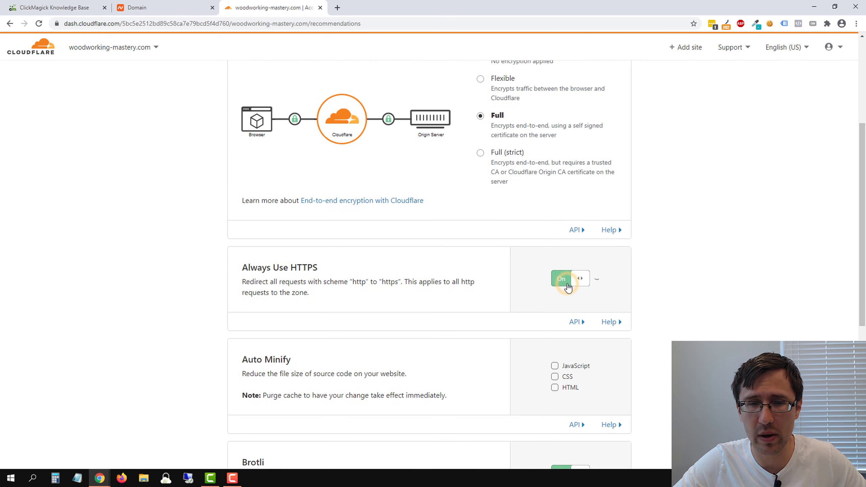
pyautogui.scroll(-6, 433, 284)
pyautogui.scroll(-1, 432, 284)
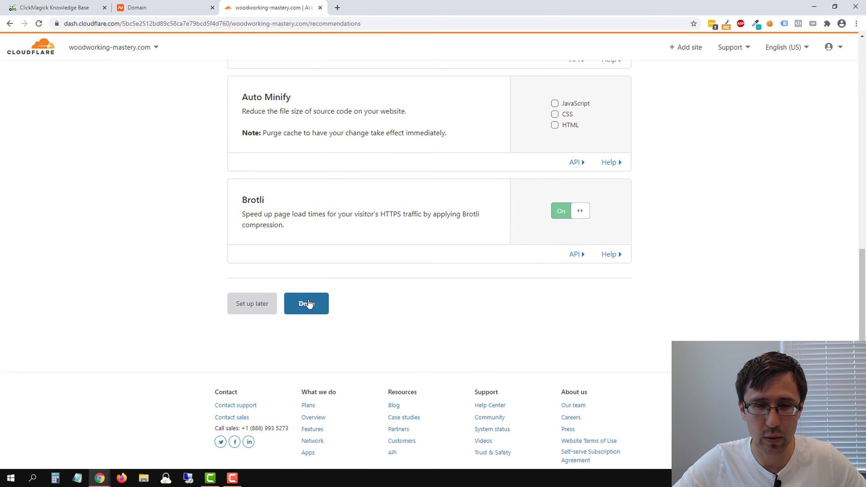
pyautogui.click(307, 302)
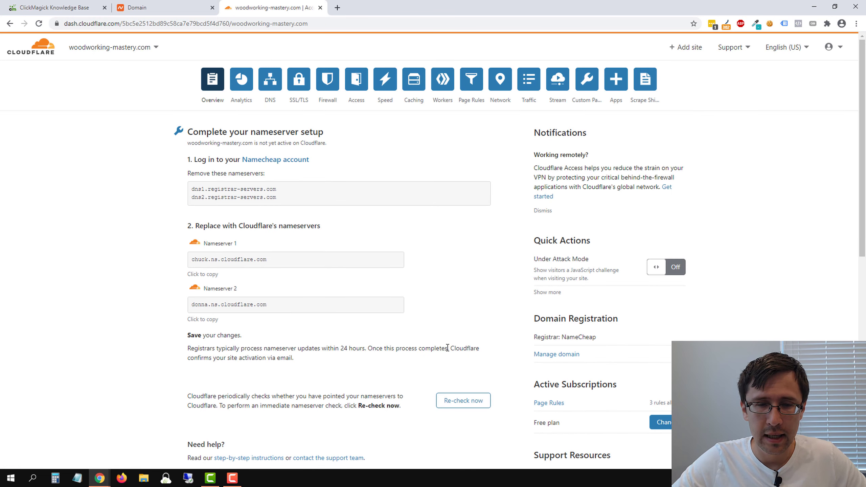
pyautogui.click(475, 411)
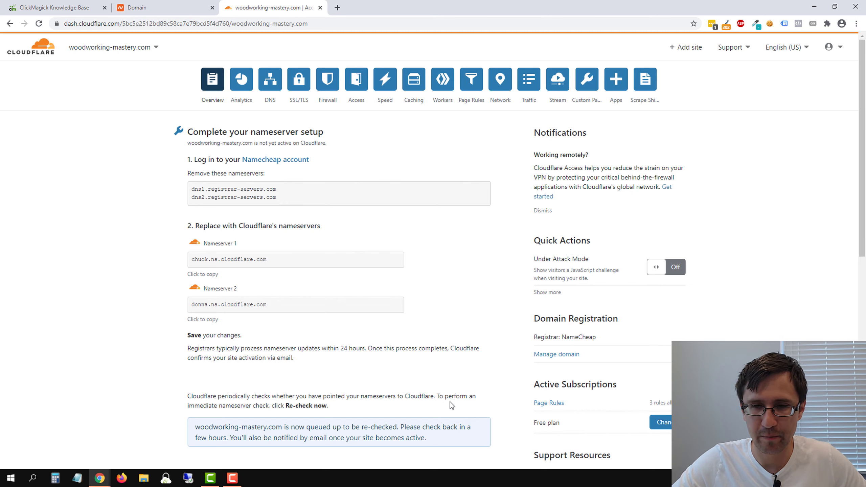
# Review the SSL/TLS Edge Certificates settings, including Automatic HTTPS Rewrites, then return to DNS records
pyautogui.click(300, 89)
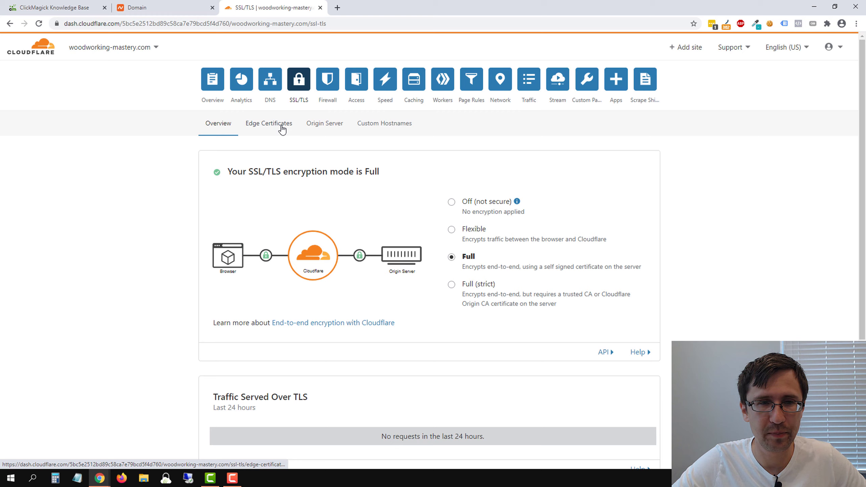
pyautogui.click(268, 132)
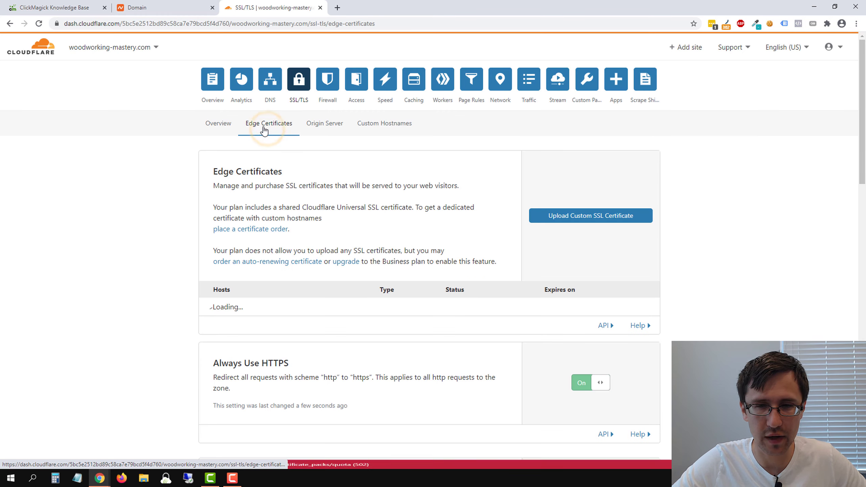
pyautogui.scroll(-3, 377, 198)
pyautogui.scroll(-15, 377, 197)
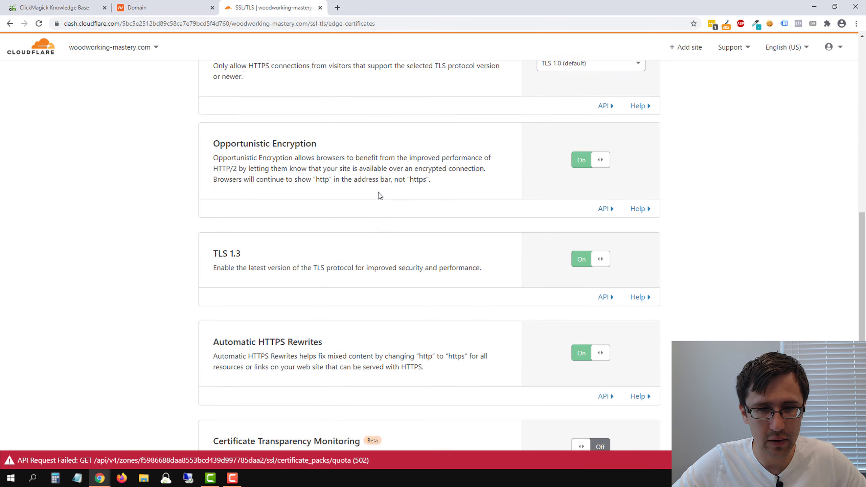
pyautogui.scroll(3, 374, 193)
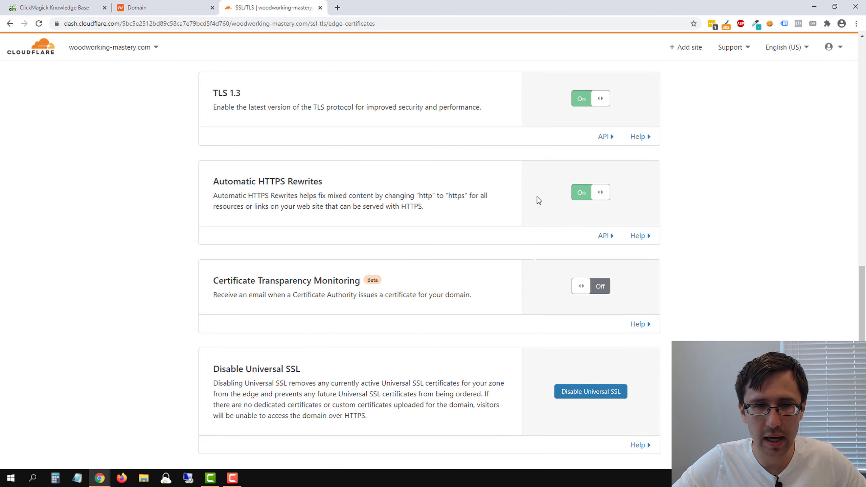
pyautogui.moveTo(233, 181); pyautogui.dragTo(336, 184)
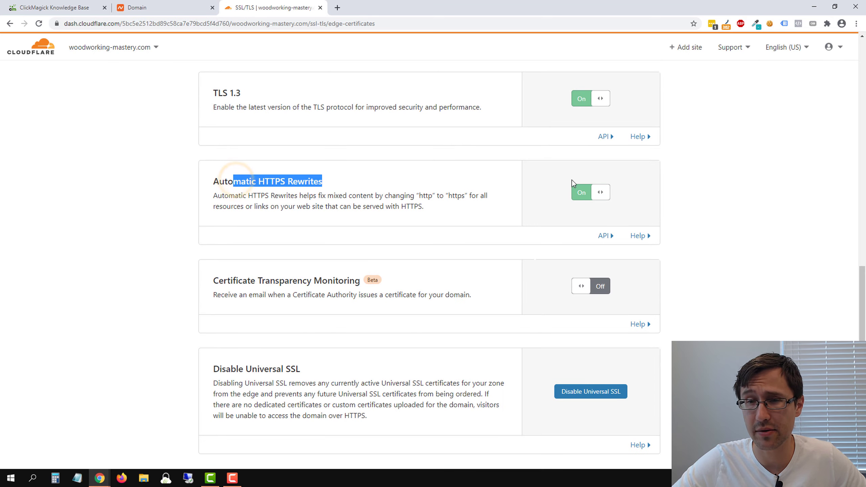
pyautogui.scroll(-5, 507, 235)
pyautogui.scroll(20, 493, 255)
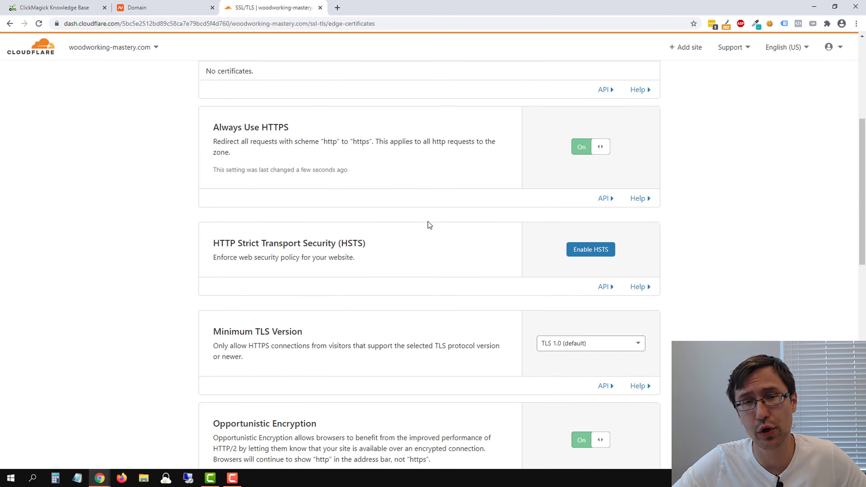
pyautogui.click(269, 88)
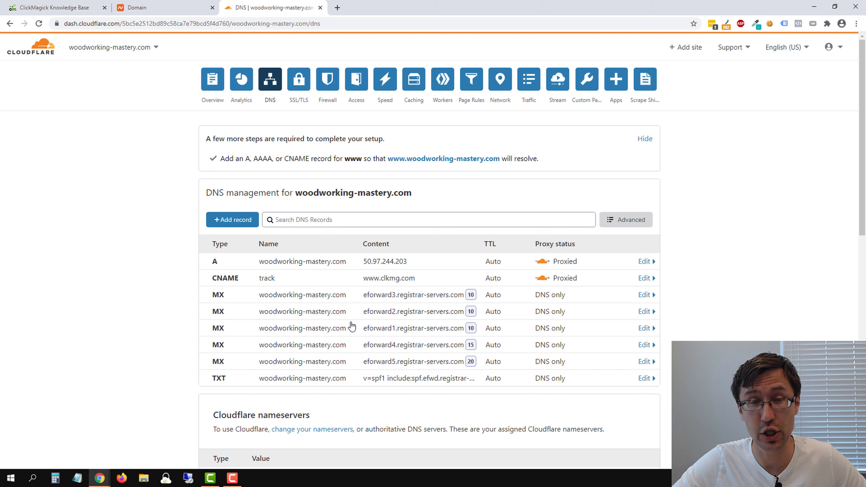
# Leave the setup article and reach ClickMagick's Domain Manager via the Links page and the Tools menu
pyautogui.click(70, 7)
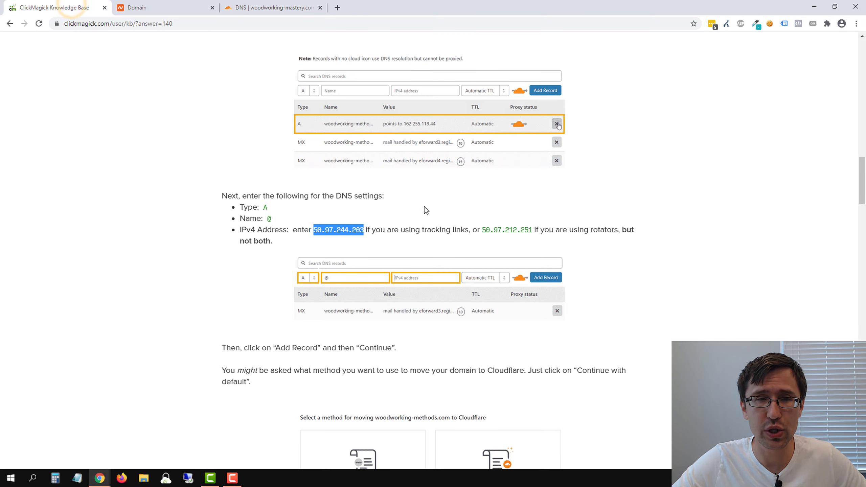
pyautogui.scroll(20, 424, 206)
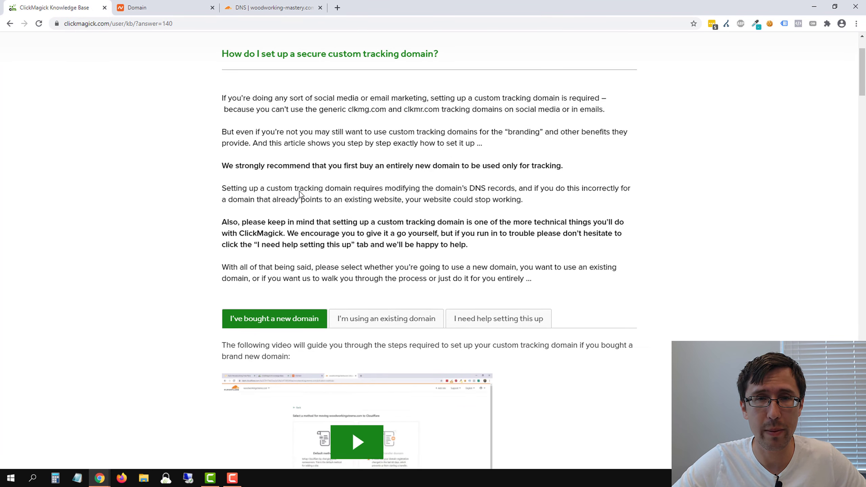
pyautogui.scroll(2, 300, 193)
pyautogui.click(424, 48)
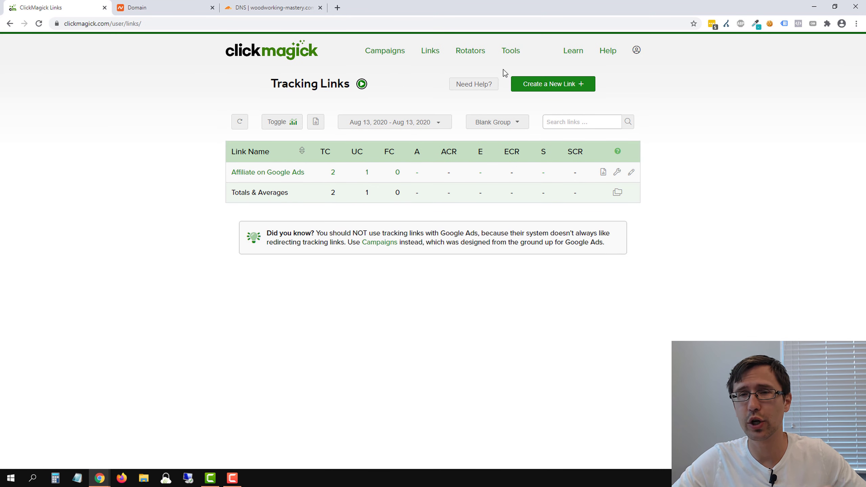
pyautogui.click(511, 53)
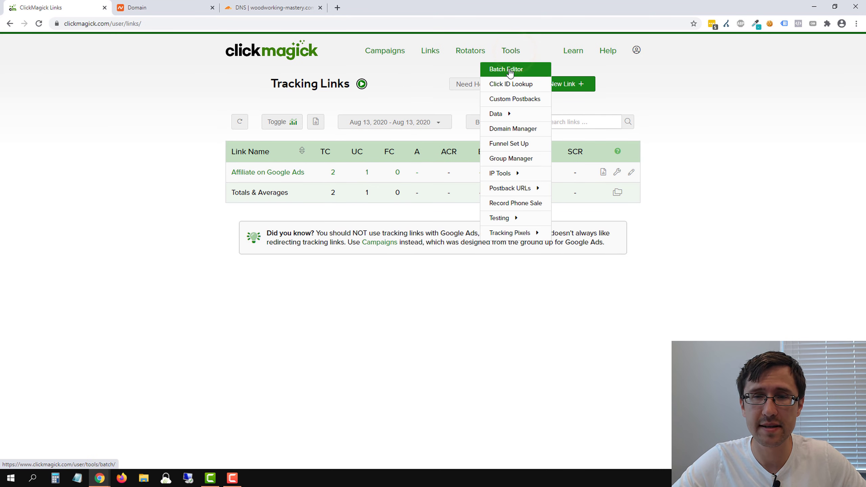
pyautogui.click(538, 131)
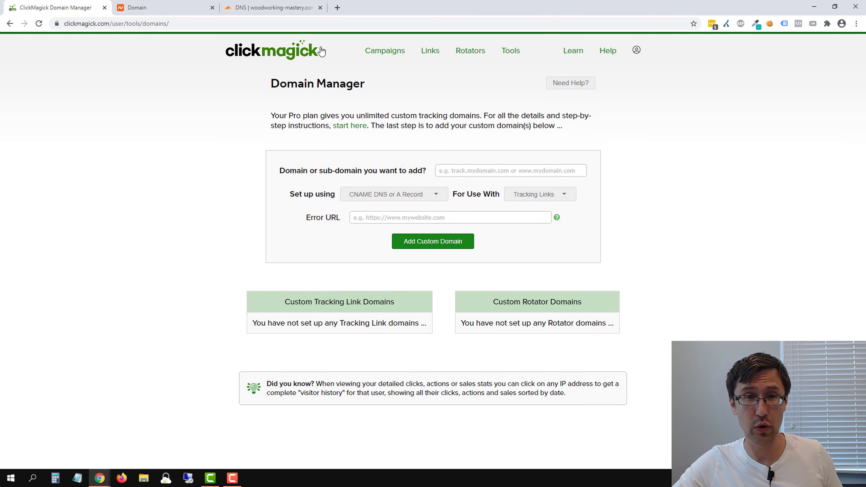
# Copy 'woodworking-mastery.com' from the Cloudflare DNS heading and return to the ClickMagick tab
pyautogui.click(268, 4)
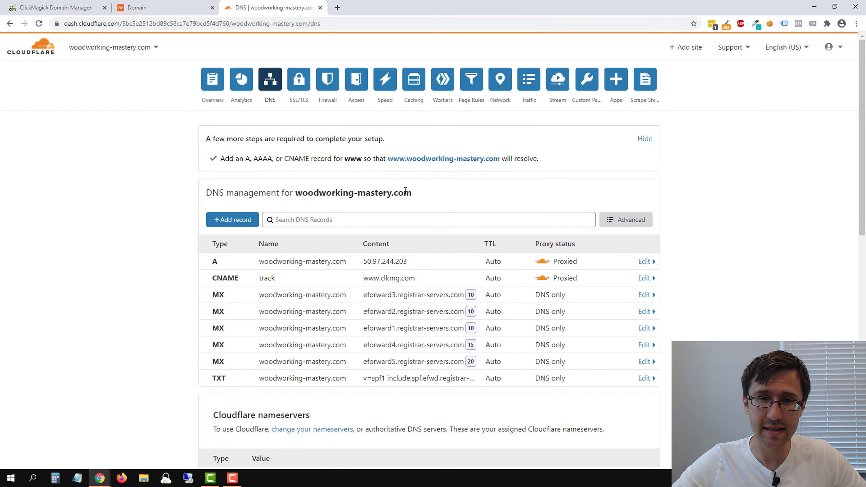
pyautogui.moveTo(409, 196); pyautogui.dragTo(300, 196)
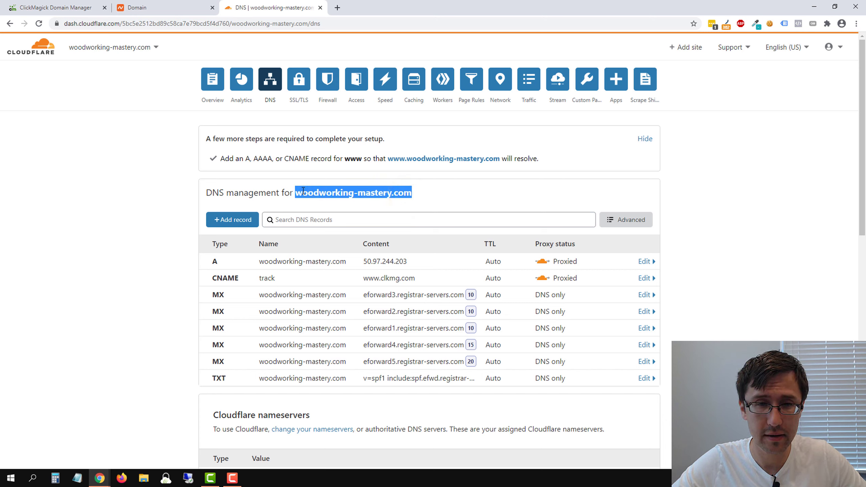
pyautogui.rightClick(303, 191)
pyautogui.click(315, 197)
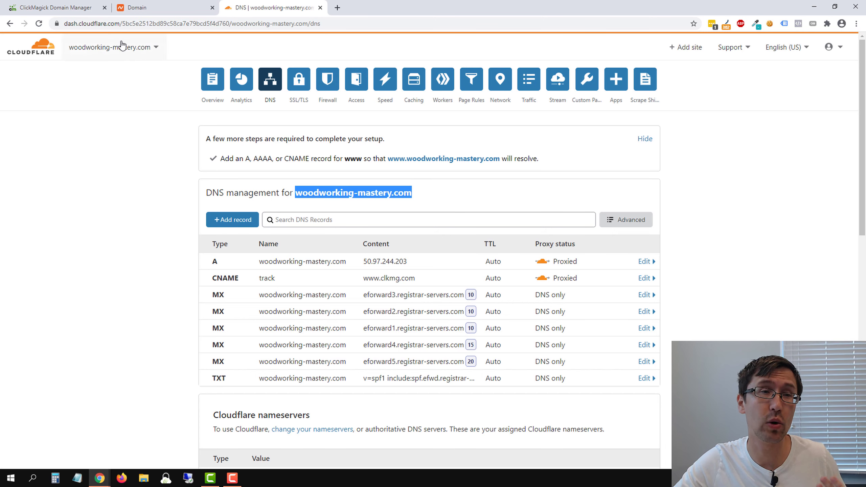
pyautogui.click(83, 4)
# Add woodworking-mastery.com as a custom domain used for Tracking Links
pyautogui.click(453, 170)
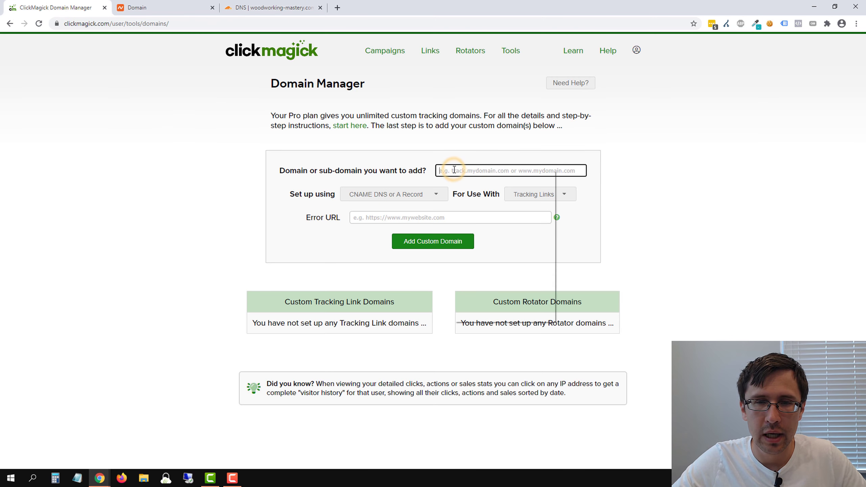
pyautogui.rightClick(453, 169)
pyautogui.click(489, 235)
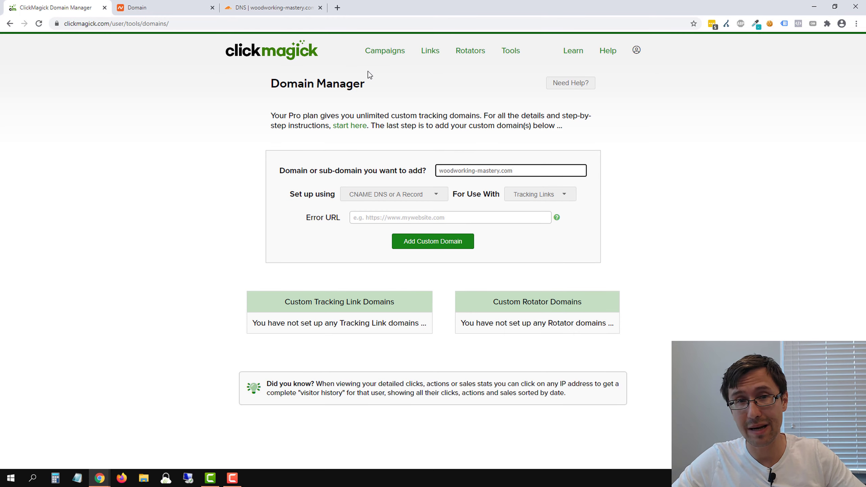
pyautogui.click(280, 8)
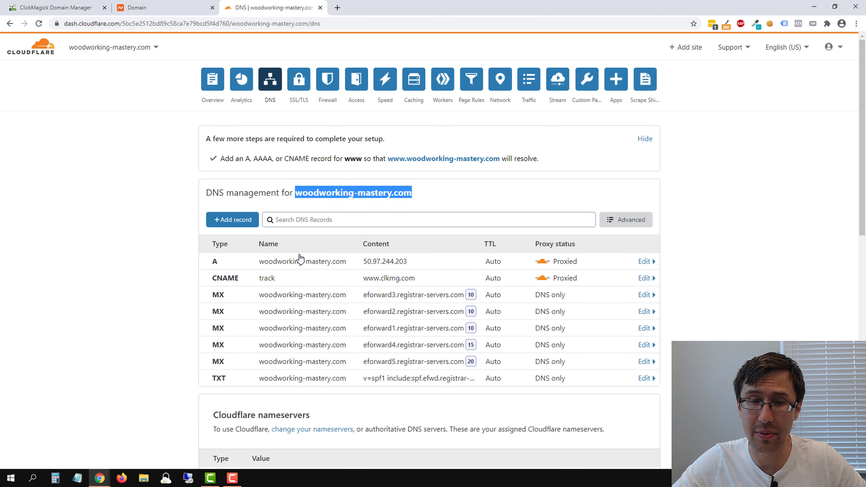
pyautogui.click(68, 7)
pyautogui.moveTo(439, 170); pyautogui.dragTo(533, 163)
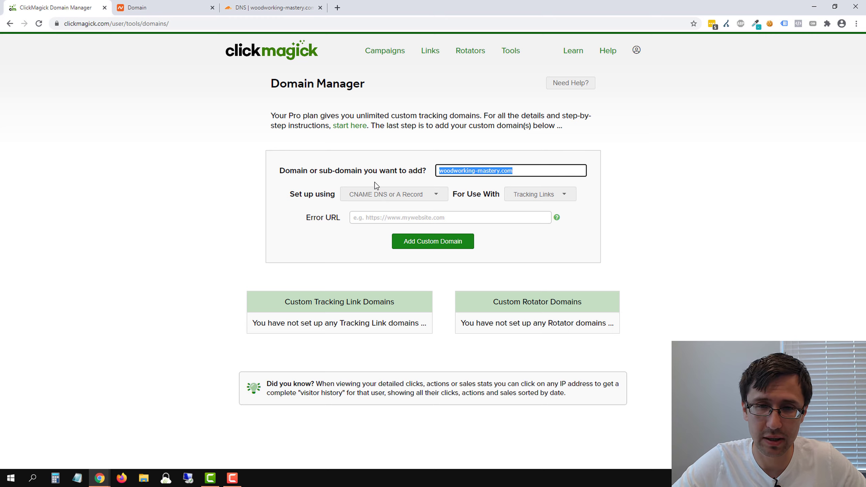
pyautogui.click(537, 193)
pyautogui.click(537, 208)
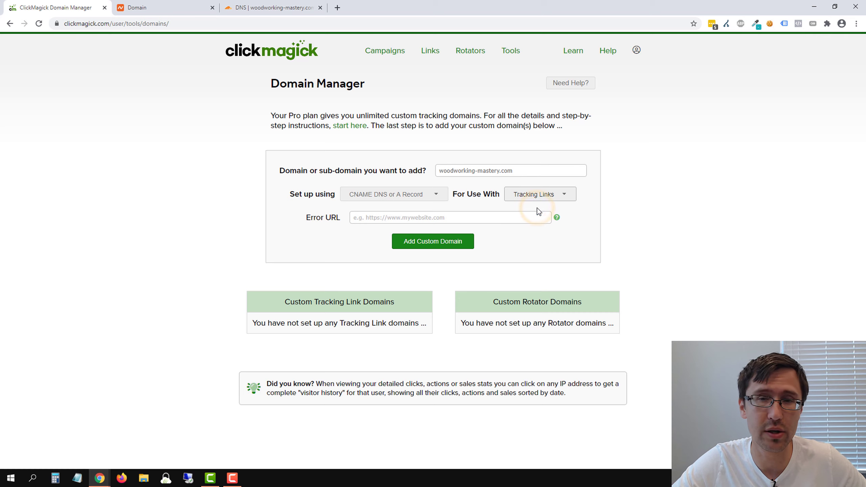
pyautogui.click(383, 218)
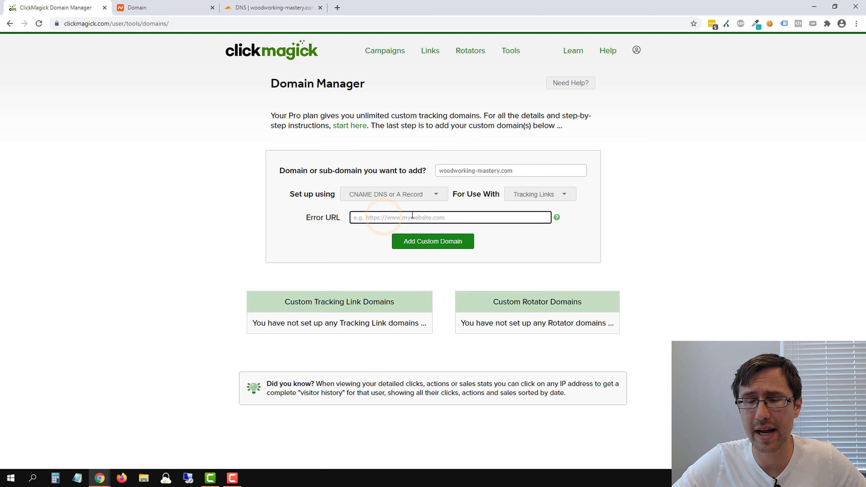
pyautogui.click(470, 248)
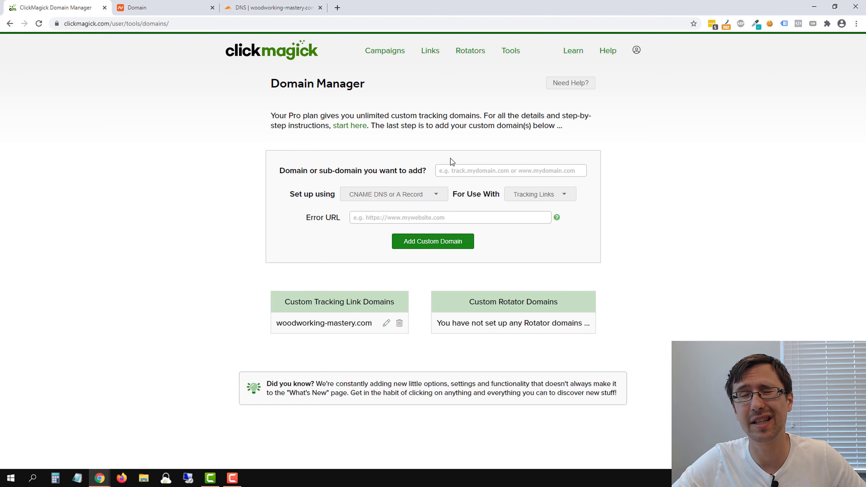
# Add track.woodworking-mastery.com as a second custom tracking link domain
pyautogui.click(453, 167)
pyautogui.rightClick(453, 168)
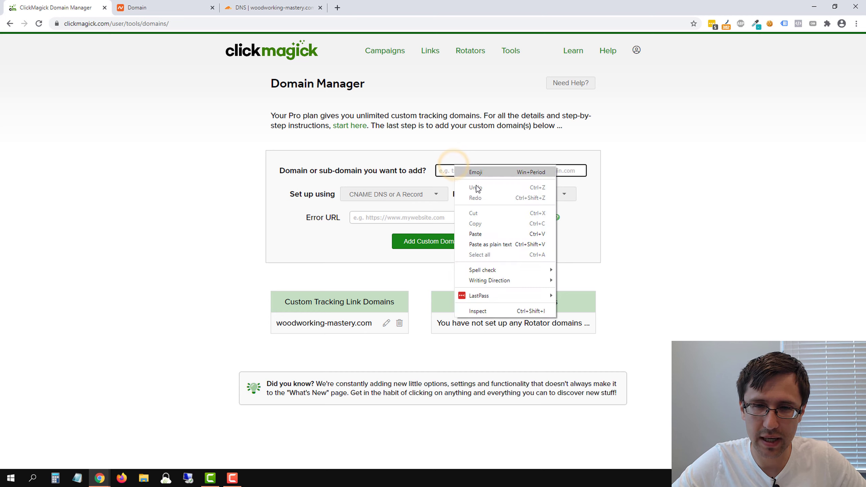
pyautogui.click(497, 232)
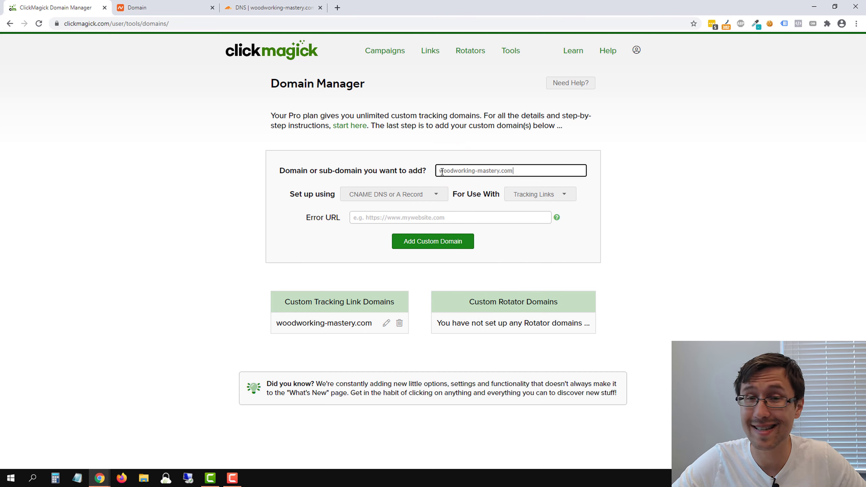
pyautogui.click(441, 171)
pyautogui.write('tr')
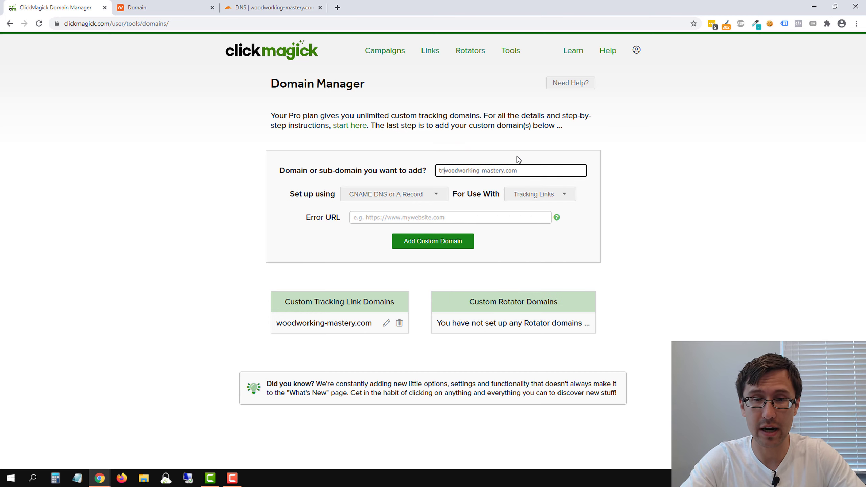
pyautogui.write('ack.')
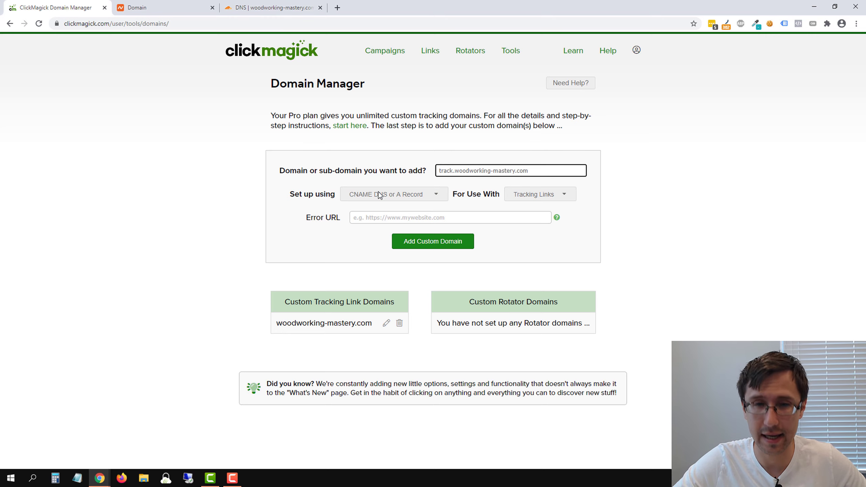
pyautogui.click(446, 243)
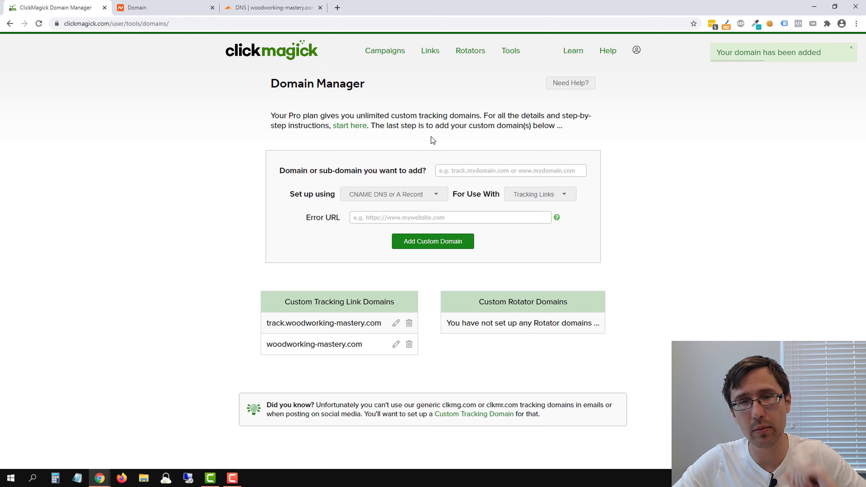
# Set the Affiliate on Google Ads link to track.woodworking-mastery.com, save, and test the offer page
pyautogui.click(437, 50)
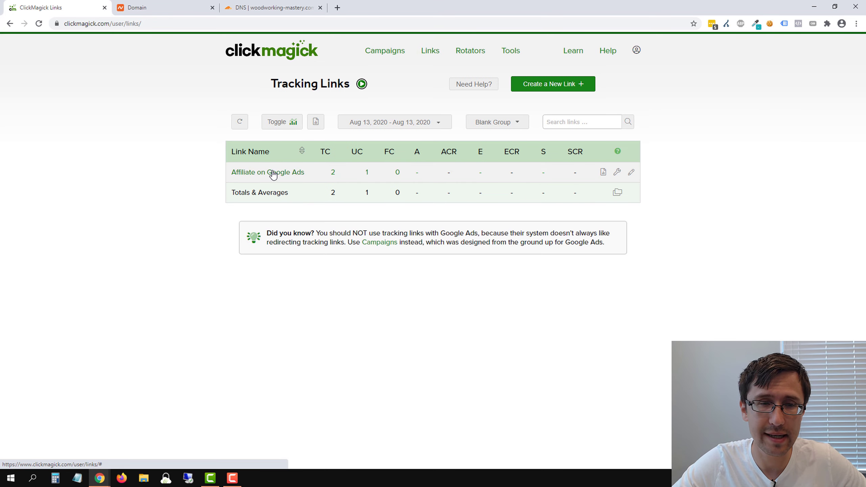
pyautogui.click(272, 173)
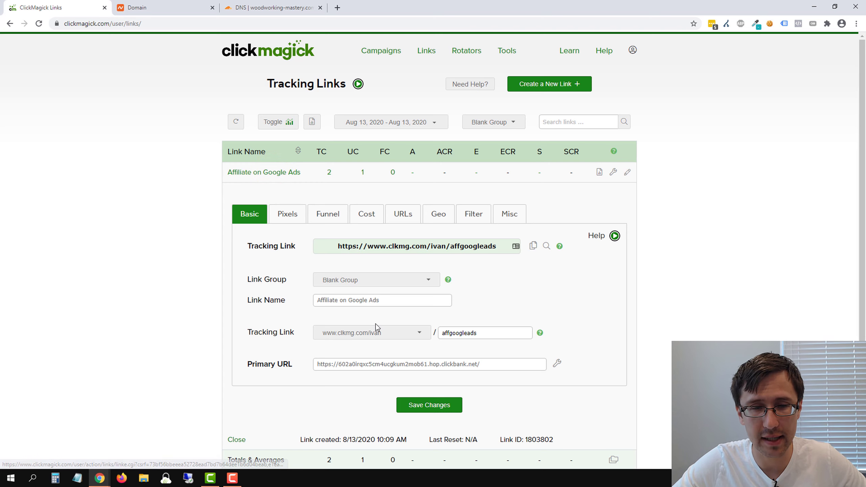
pyautogui.click(375, 330)
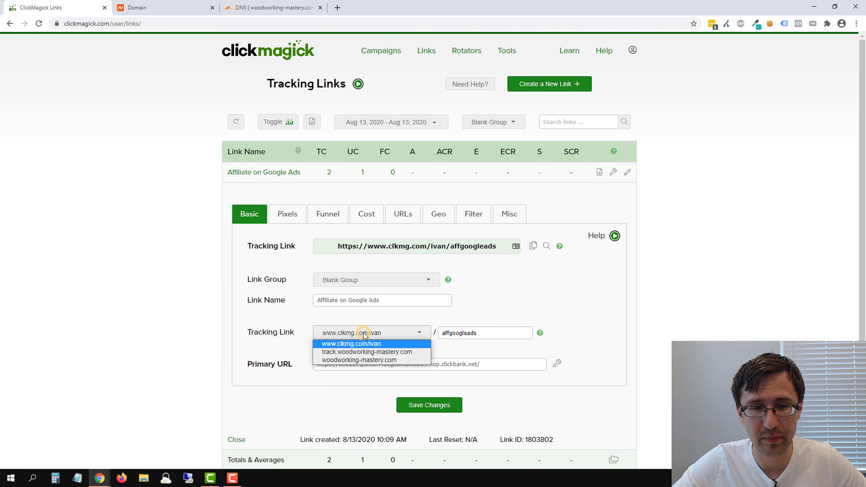
pyautogui.click(342, 352)
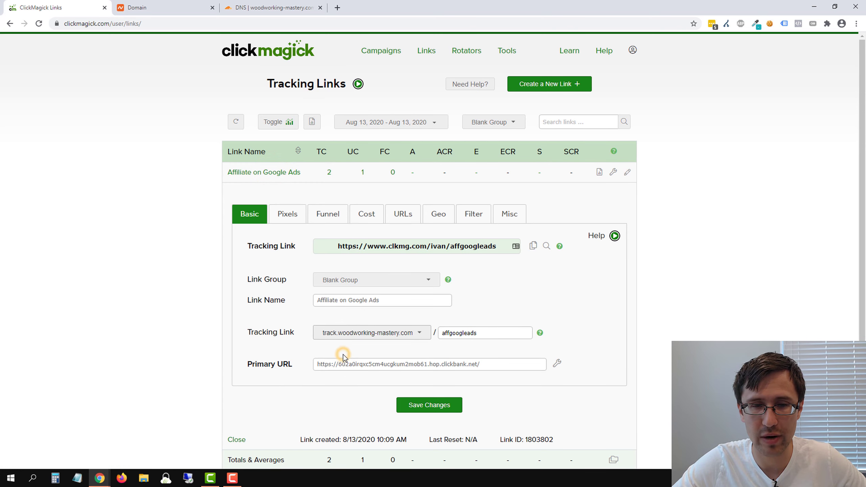
pyautogui.click(414, 408)
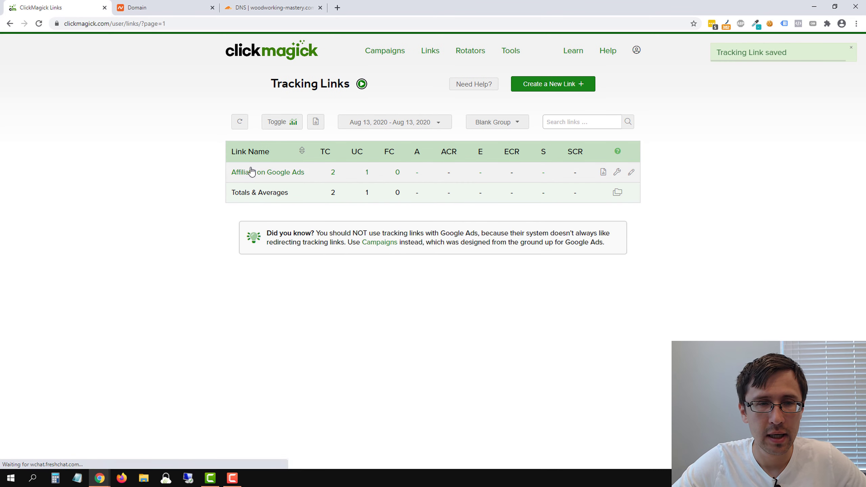
pyautogui.click(252, 172)
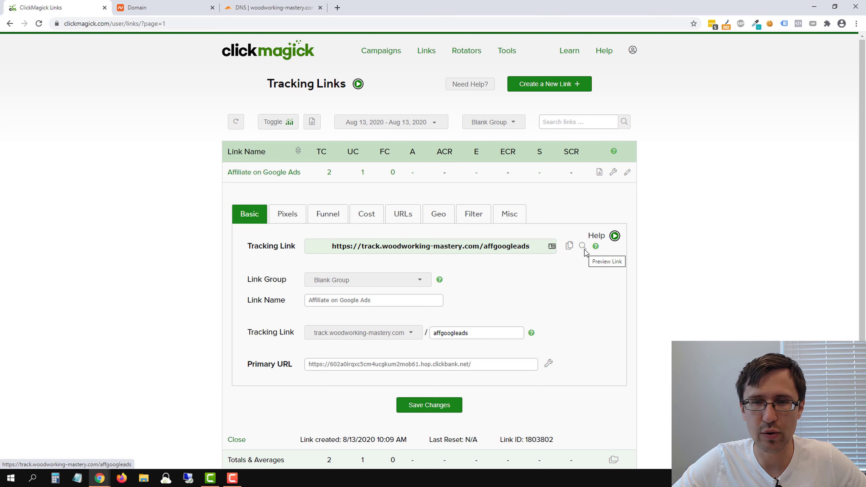
pyautogui.click(583, 248)
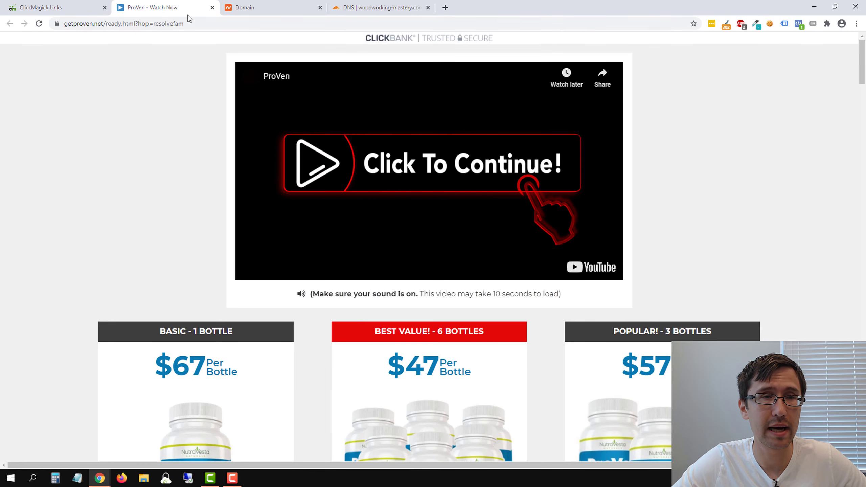
pyautogui.click(212, 7)
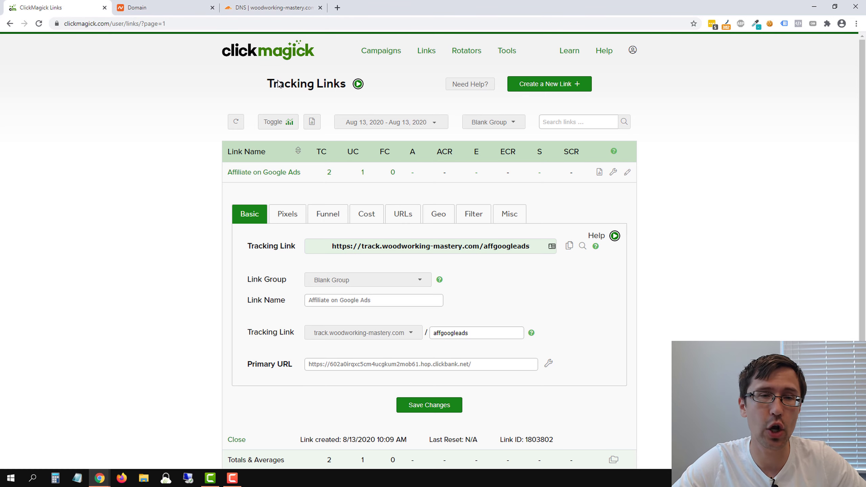
# Switch the link to woodworking-mastery.com, save, and confirm the offer page still opens
pyautogui.click(340, 332)
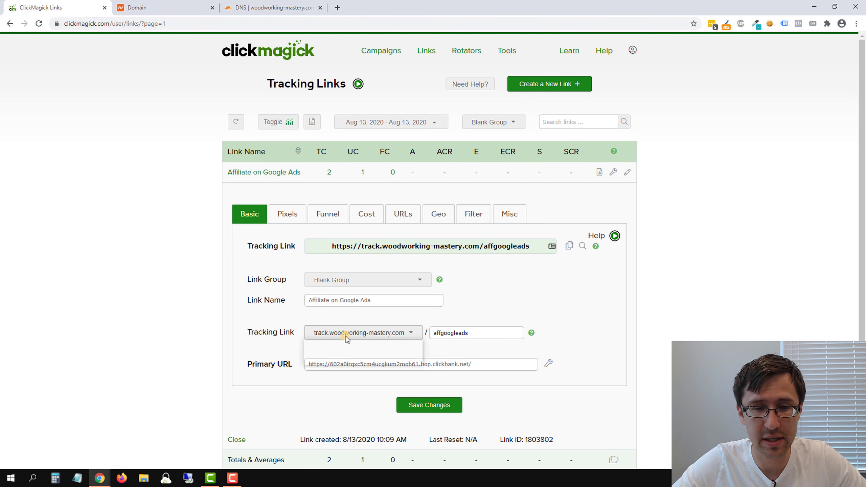
pyautogui.click(330, 357)
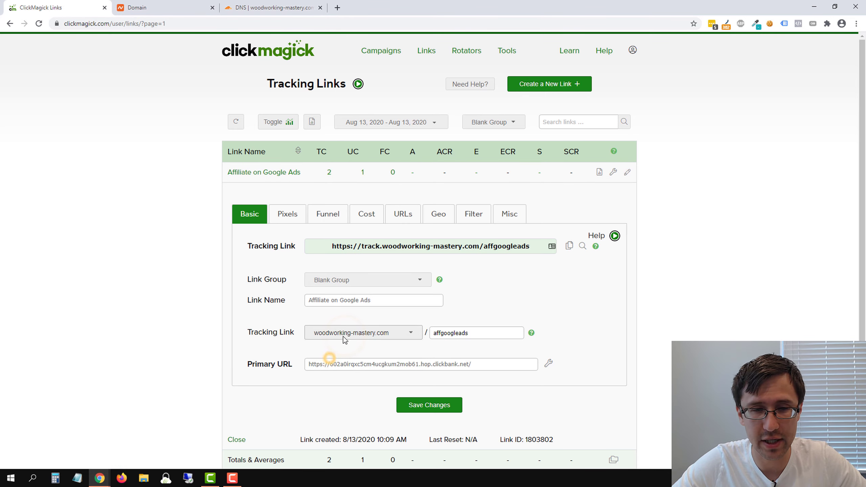
pyautogui.click(430, 409)
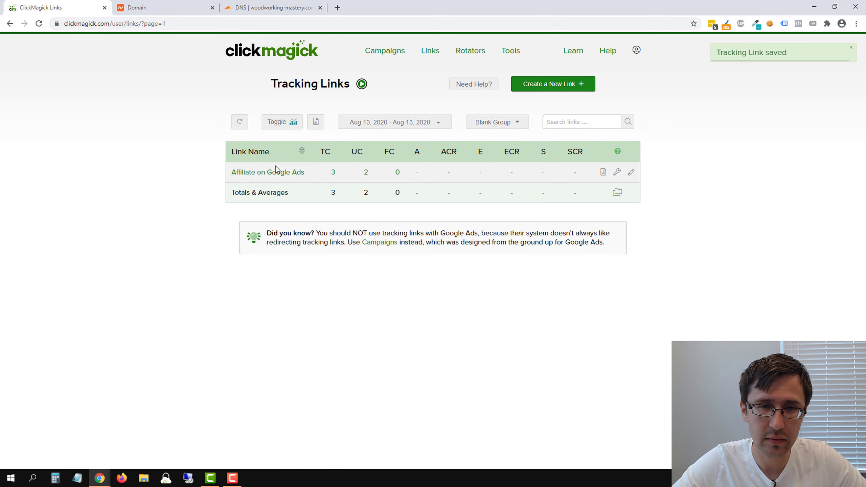
pyautogui.click(266, 177)
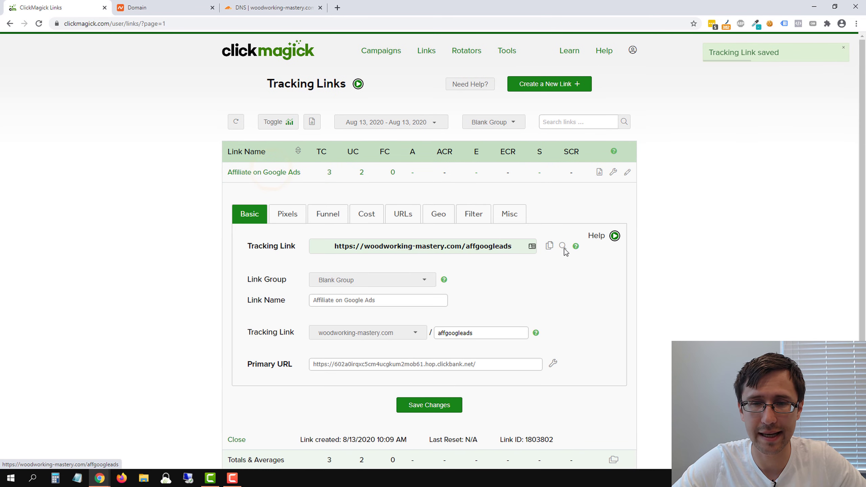
pyautogui.click(561, 248)
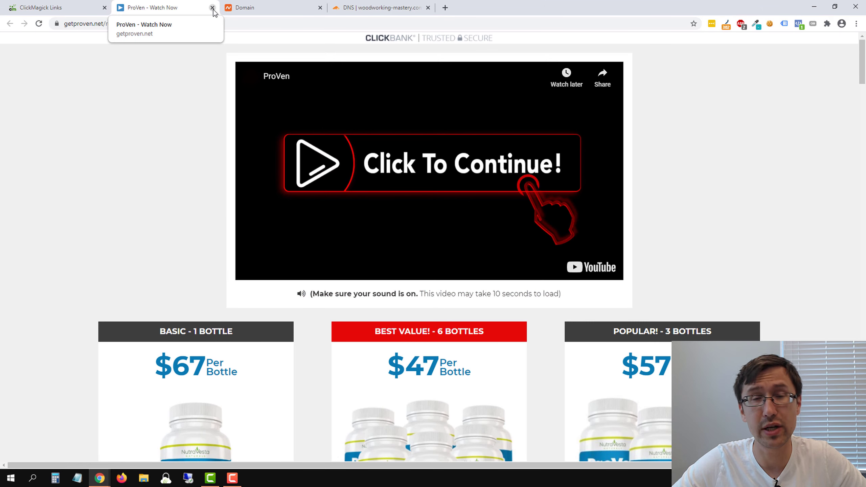
pyautogui.click(213, 7)
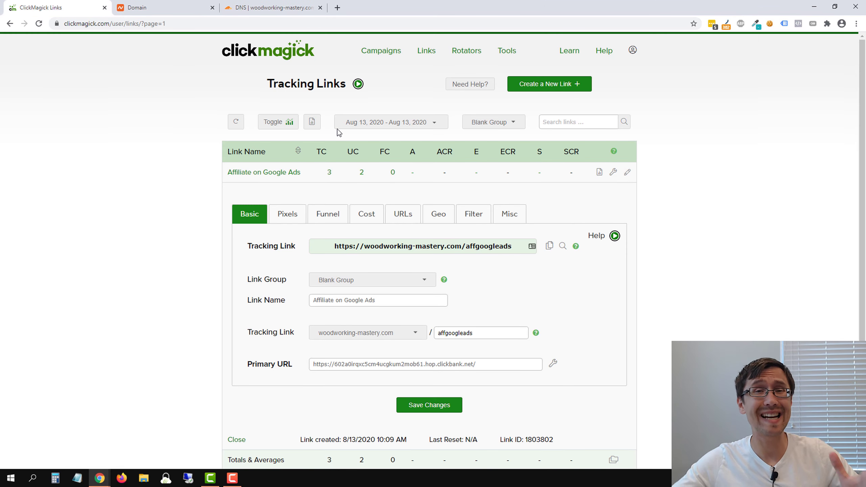